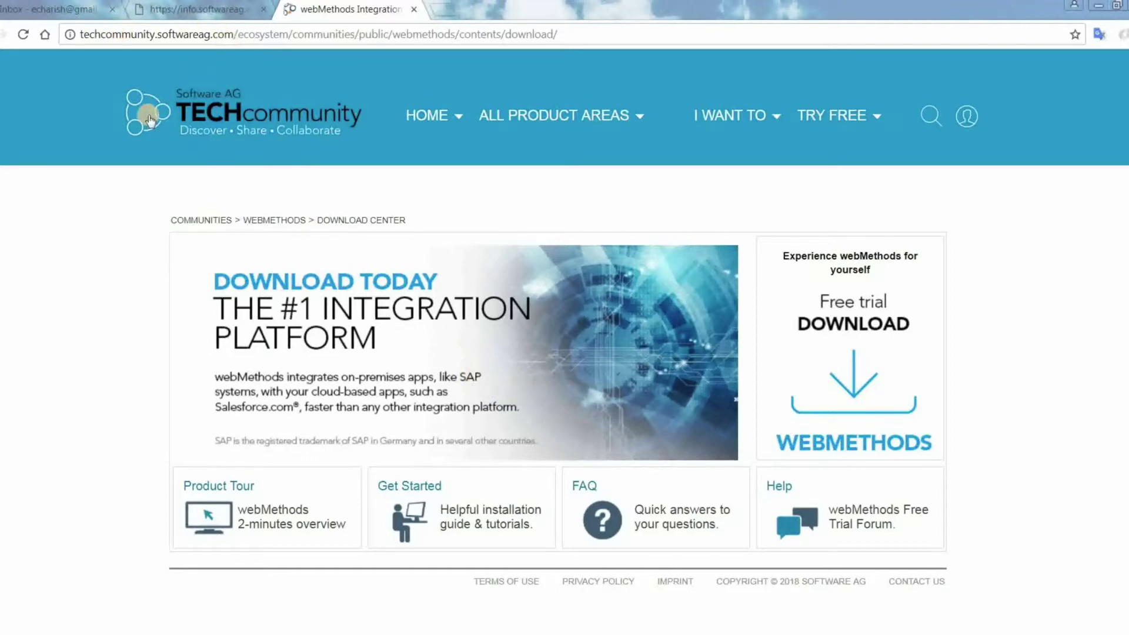
Look around the Software AG site, then switch to the info.softwareag.com trial welcome email
{"action": "double_click", "coordinate": [97, 34]}
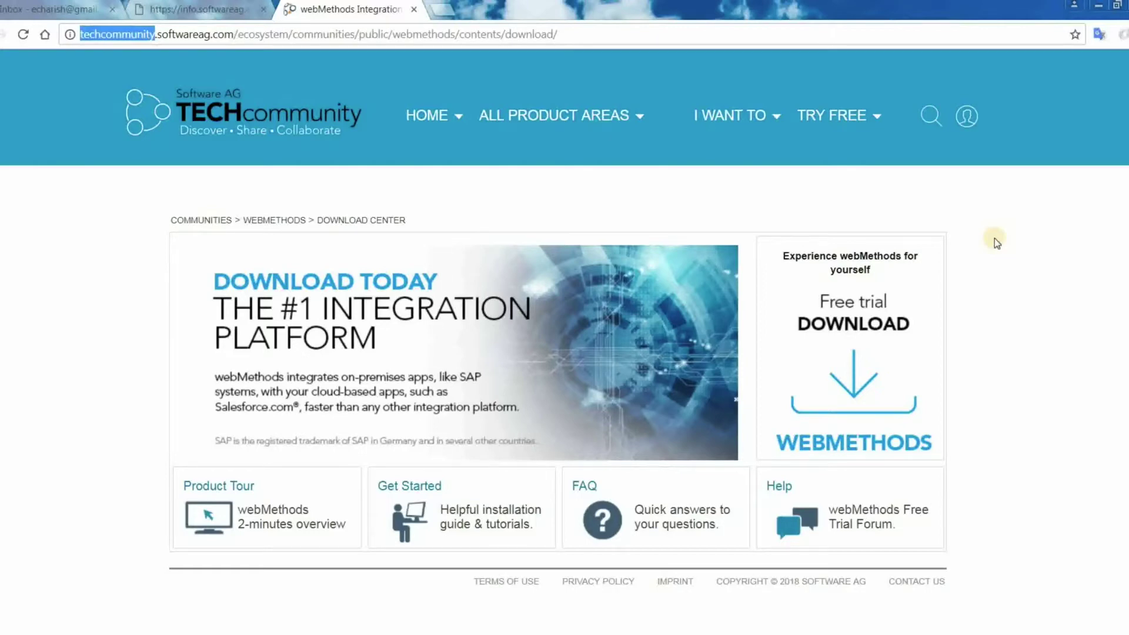
{"action": "left_click", "coordinate": [995, 239]}
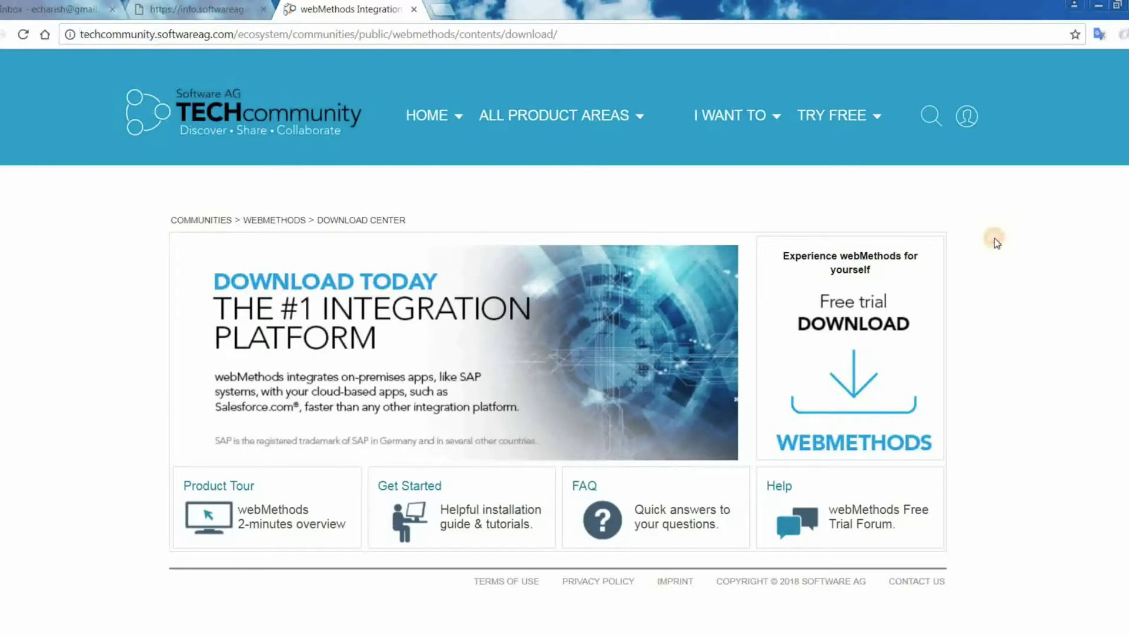
{"action": "left_click", "coordinate": [967, 116]}
{"action": "right_click", "coordinate": [1012, 331]}
{"action": "left_click", "coordinate": [996, 260]}
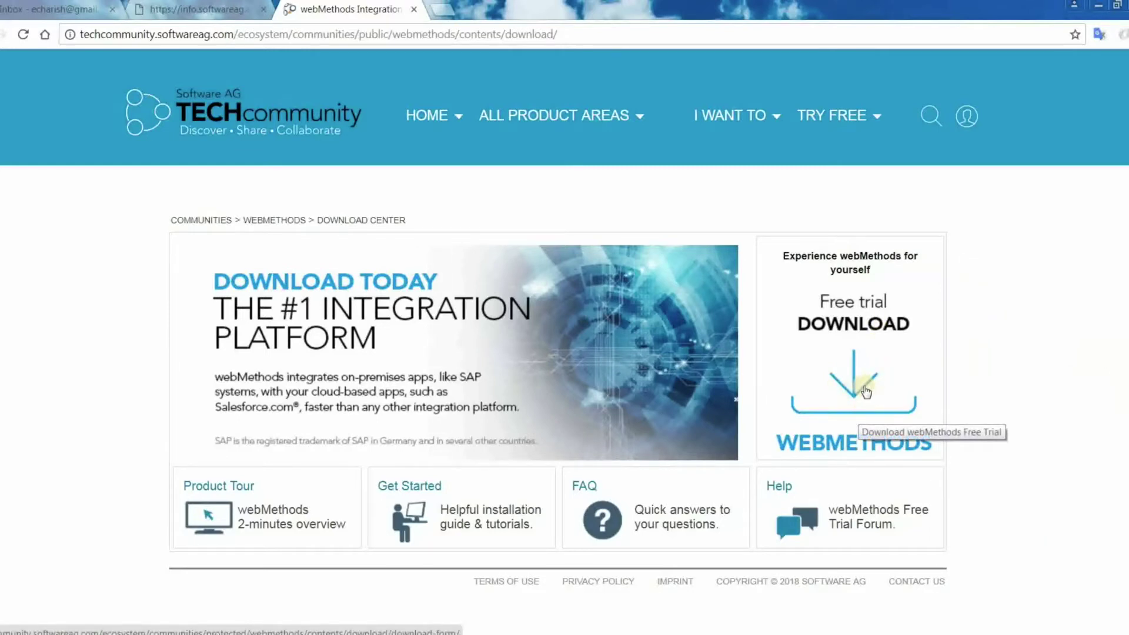
{"action": "left_click", "coordinate": [180, 11]}
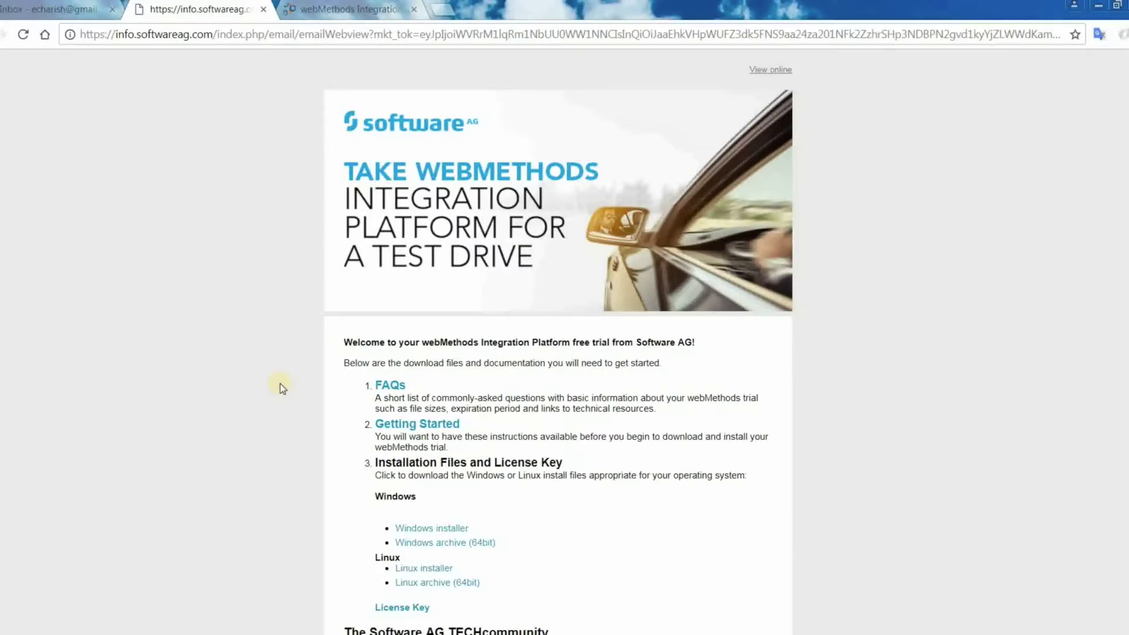
{"action": "scroll", "coordinate": [280, 384], "scroll_direction": "down", "scroll_amount": 2}
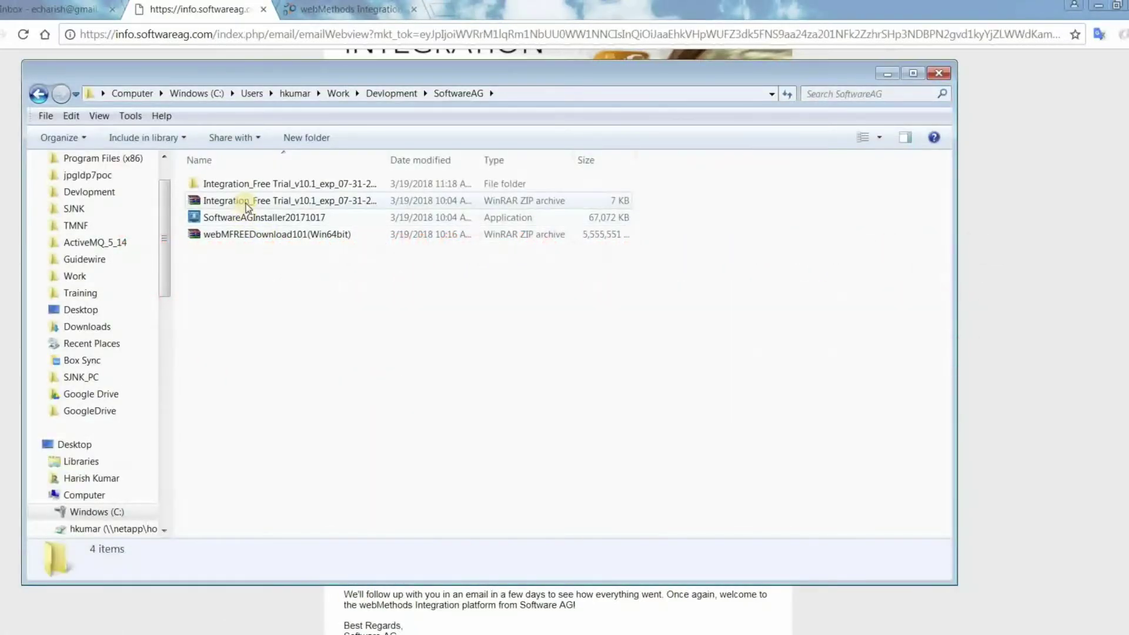
{"action": "left_click", "coordinate": [247, 204]}
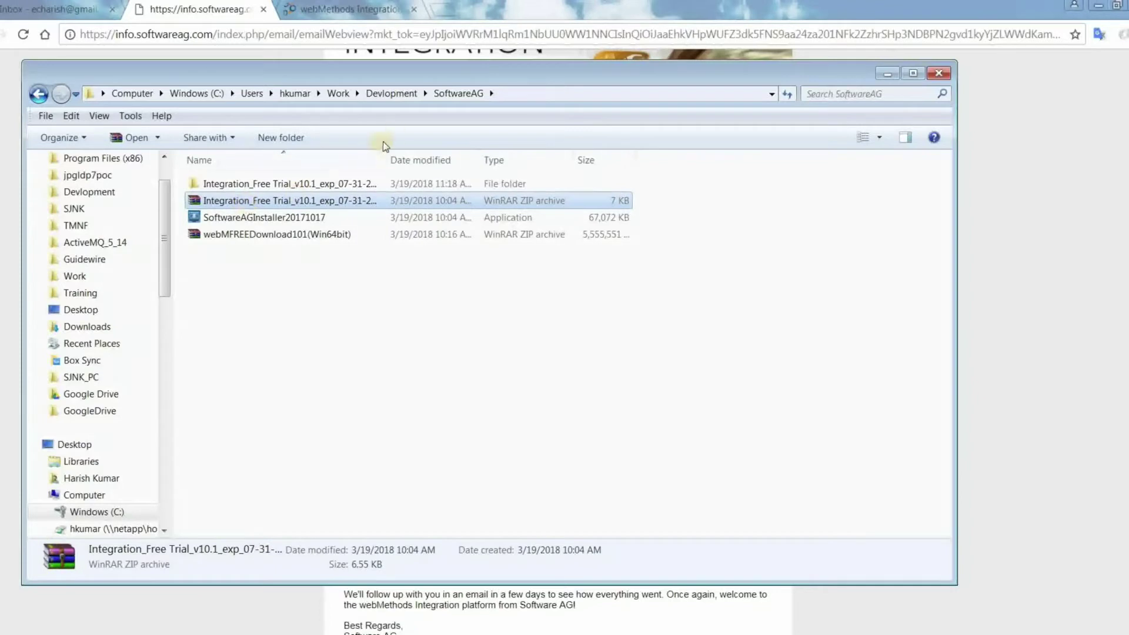
{"action": "double_click", "coordinate": [320, 184]}
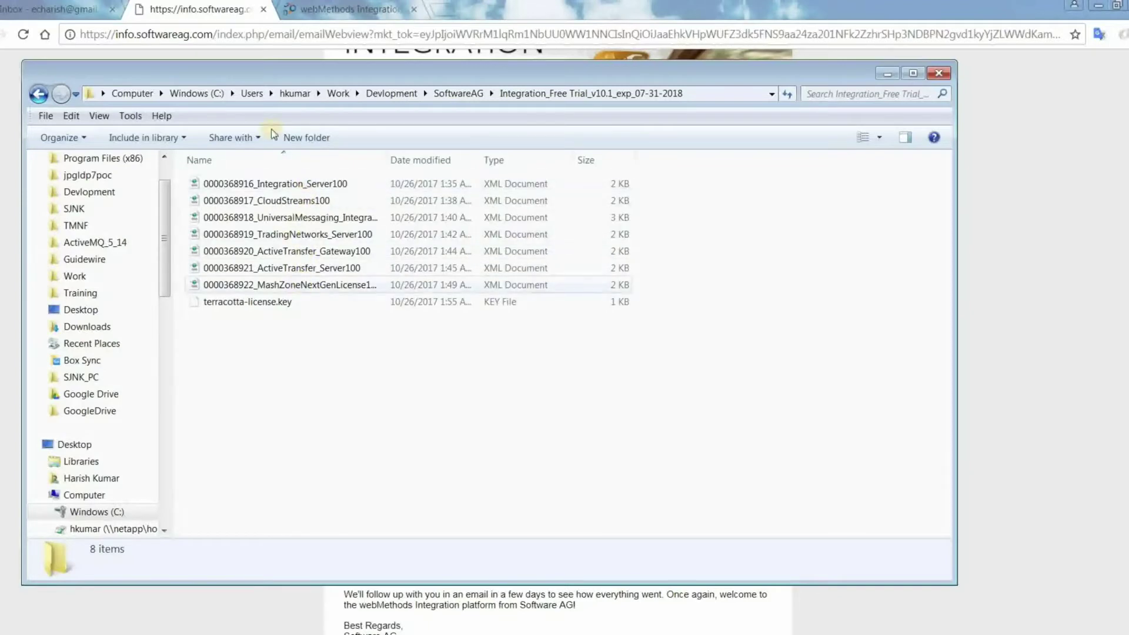
{"action": "left_click", "coordinate": [42, 95]}
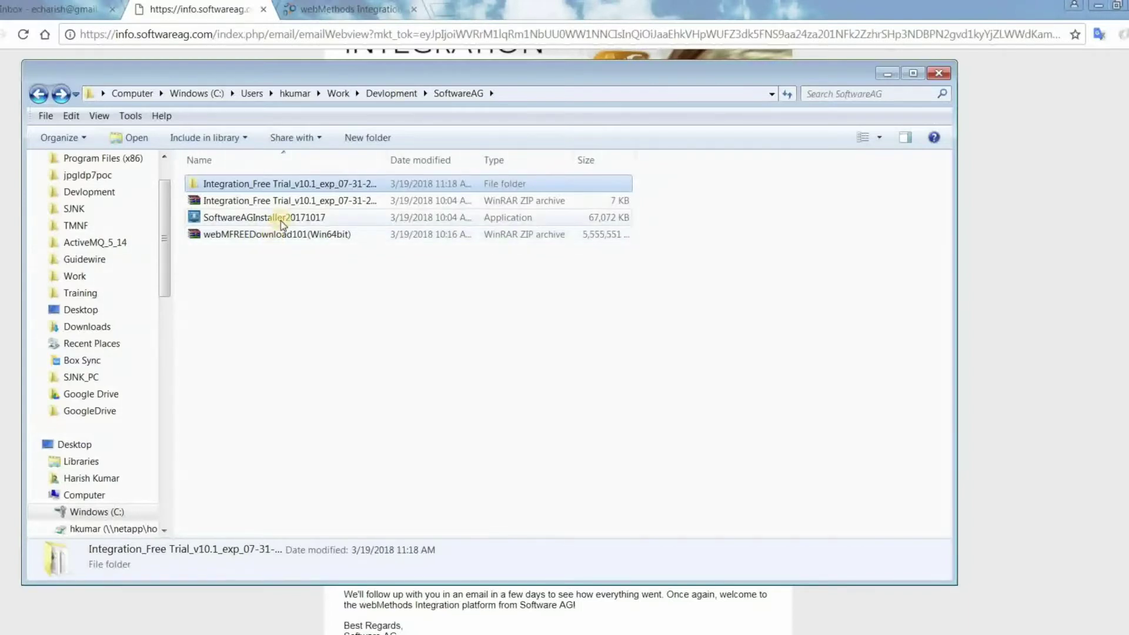
{"action": "double_click", "coordinate": [281, 218]}
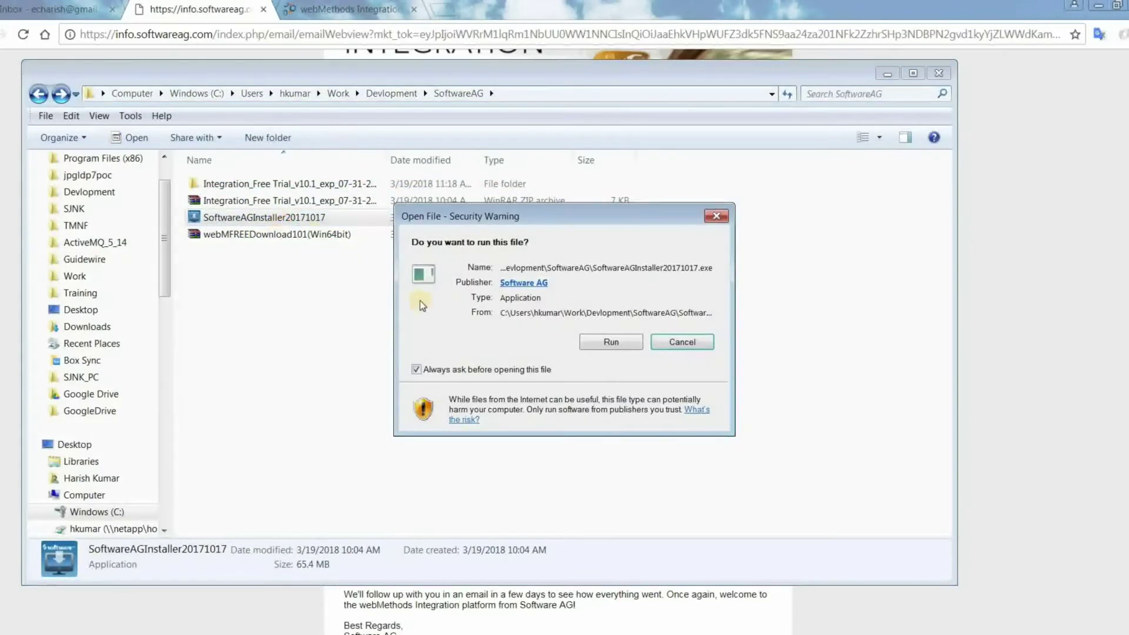
Let SoftwareAGInstaller20171017 run past the security warning and show its Advanced Options
{"action": "left_click", "coordinate": [611, 342]}
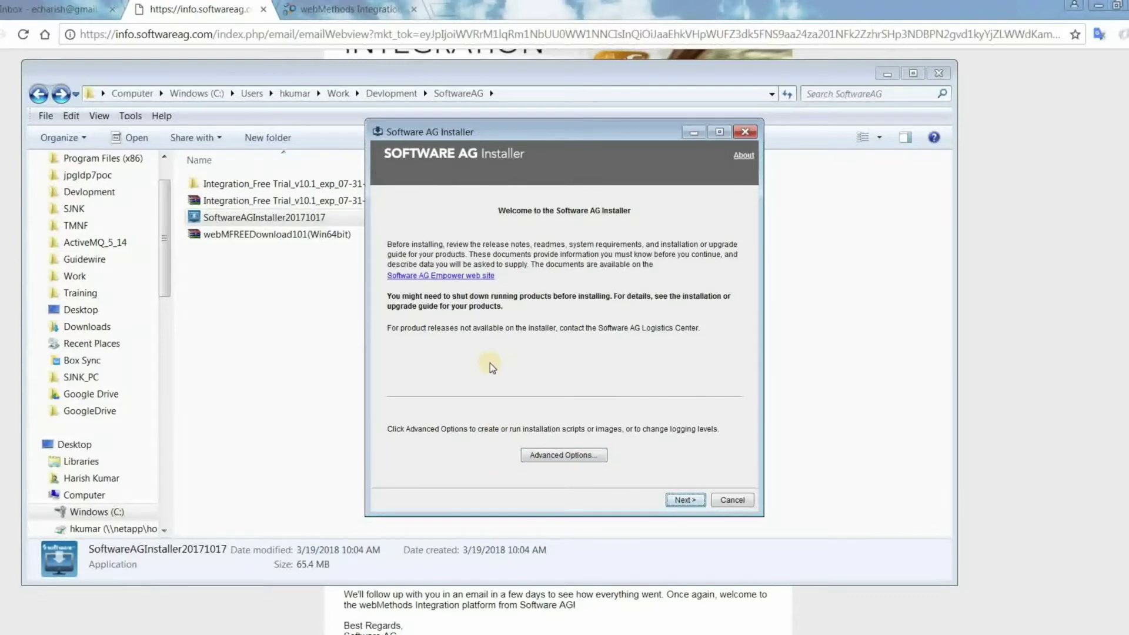
{"action": "left_click", "coordinate": [551, 460]}
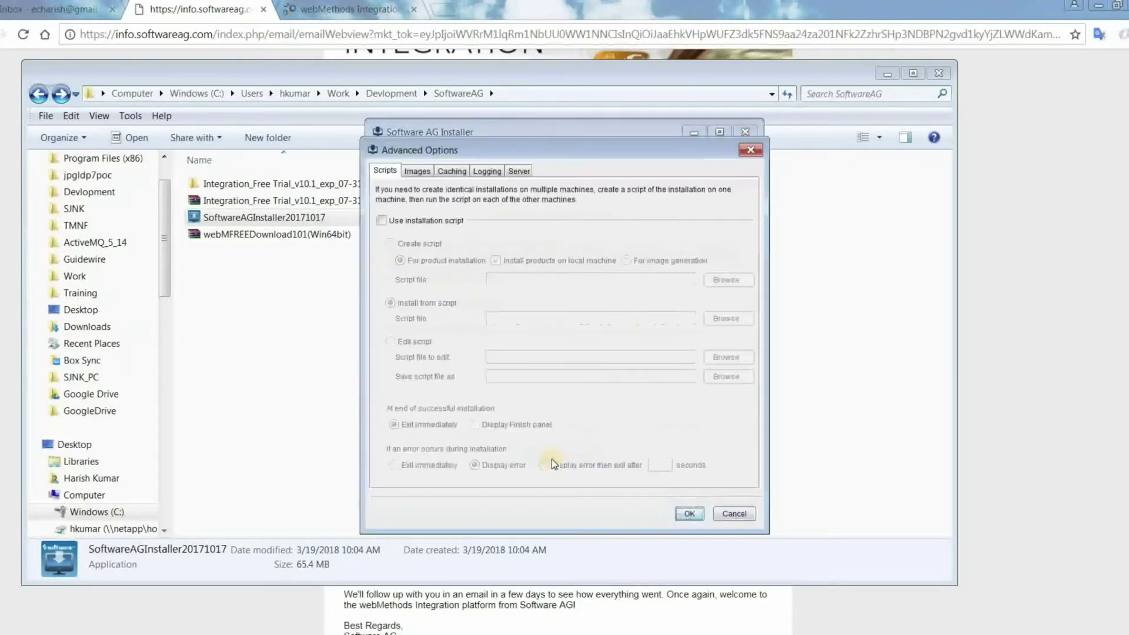
Install from the validated webMFREEDownload101(Win64bit).zip image and move past the welcome page
{"action": "left_click", "coordinate": [416, 171]}
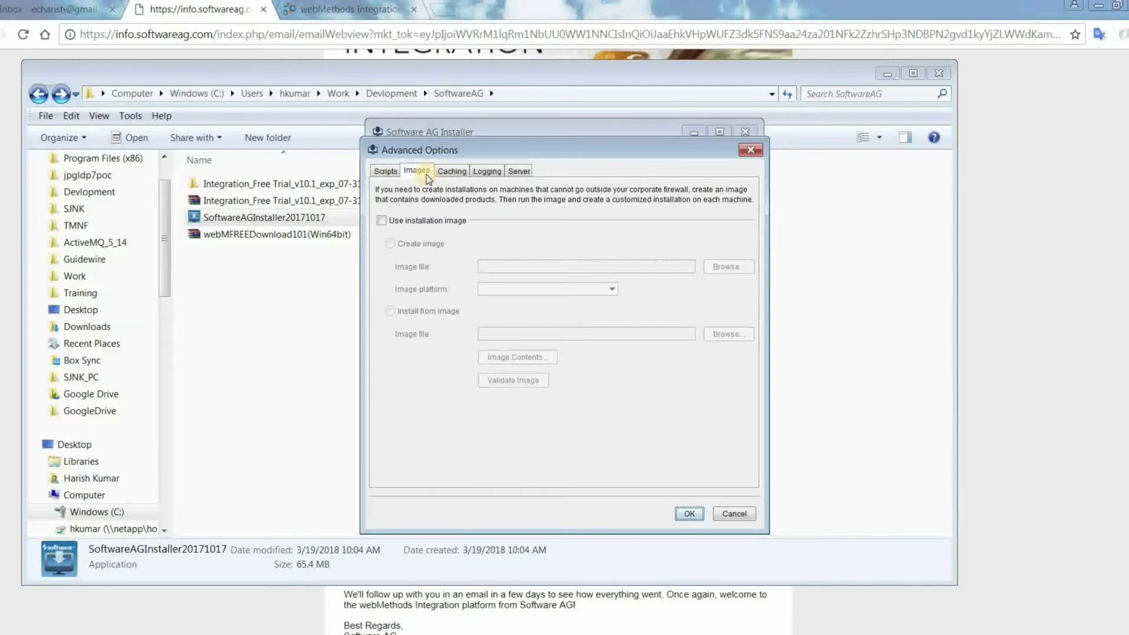
{"action": "left_click", "coordinate": [381, 221]}
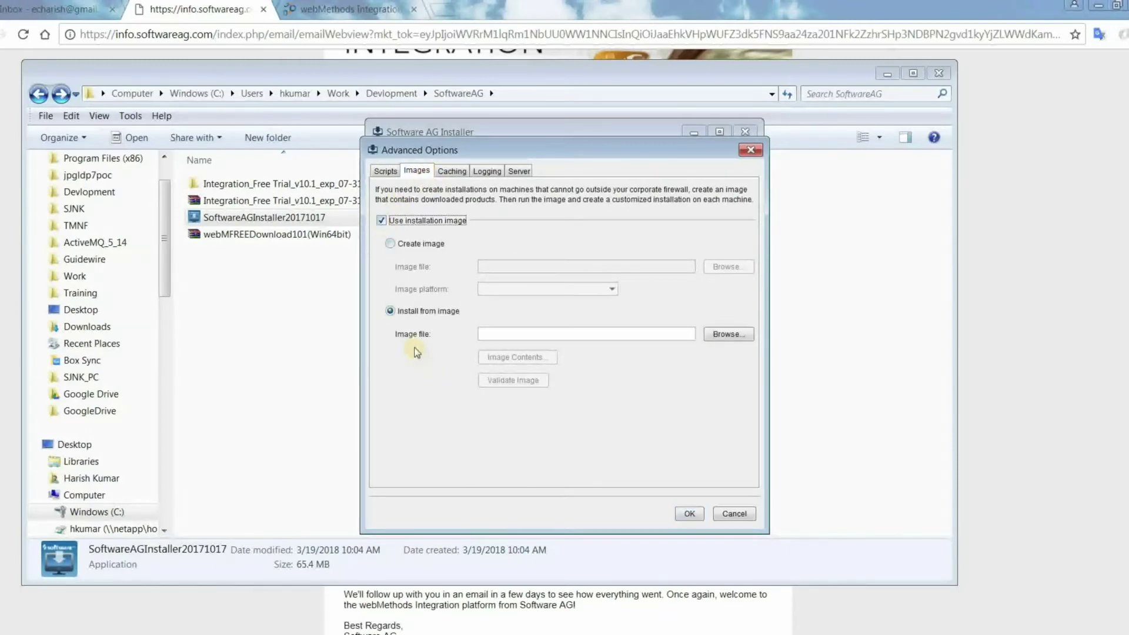
{"action": "left_click", "coordinate": [390, 311]}
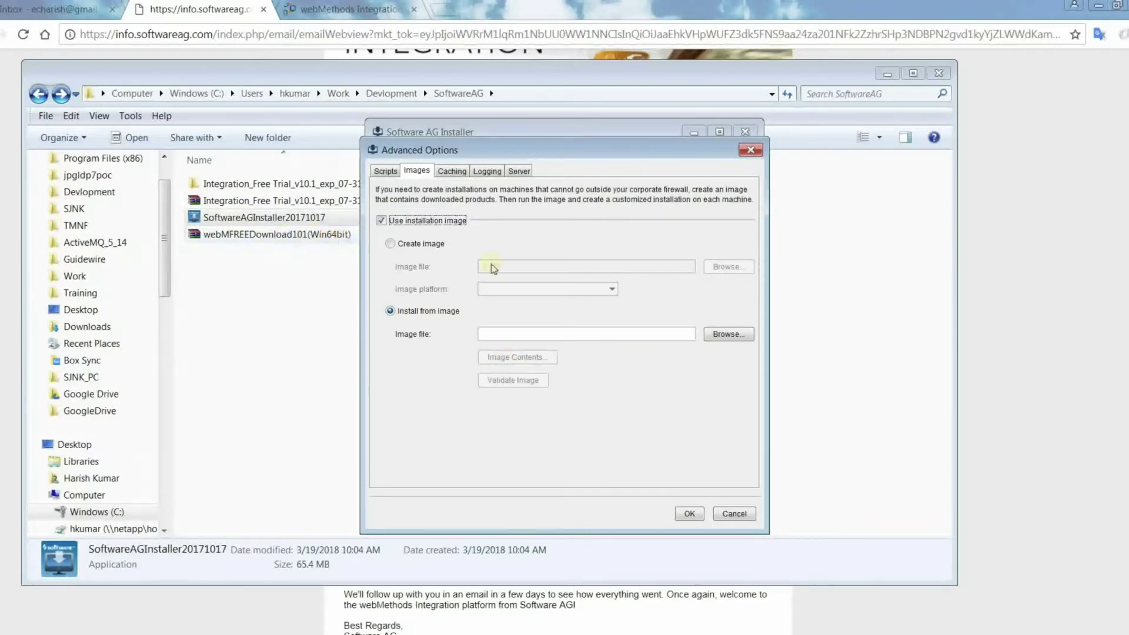
{"action": "left_click", "coordinate": [723, 334]}
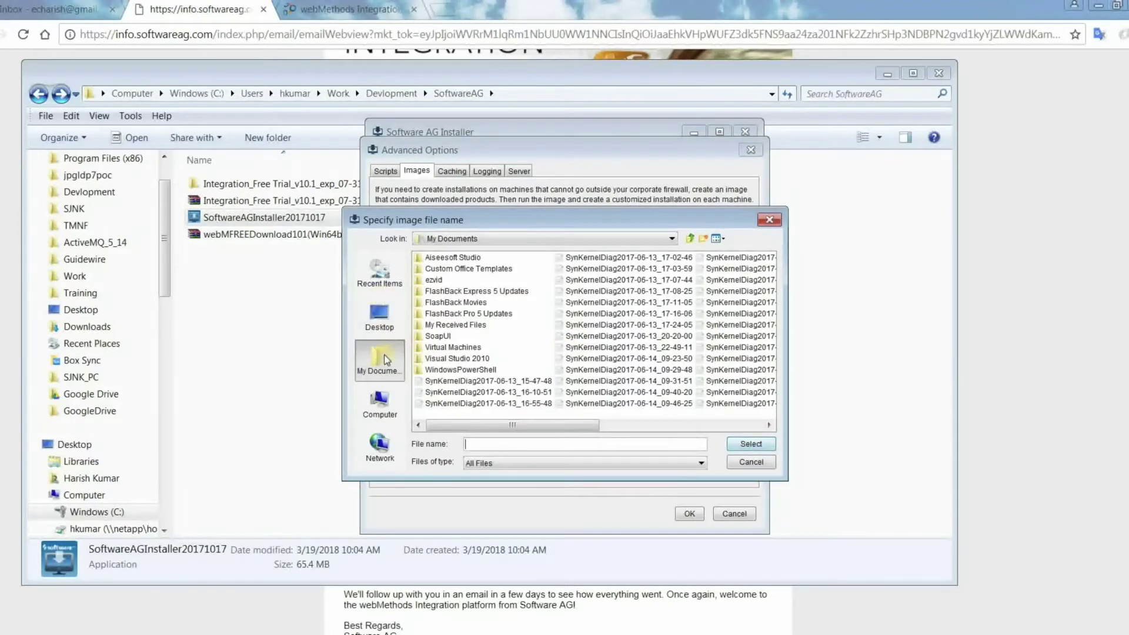
{"action": "left_click", "coordinate": [383, 410]}
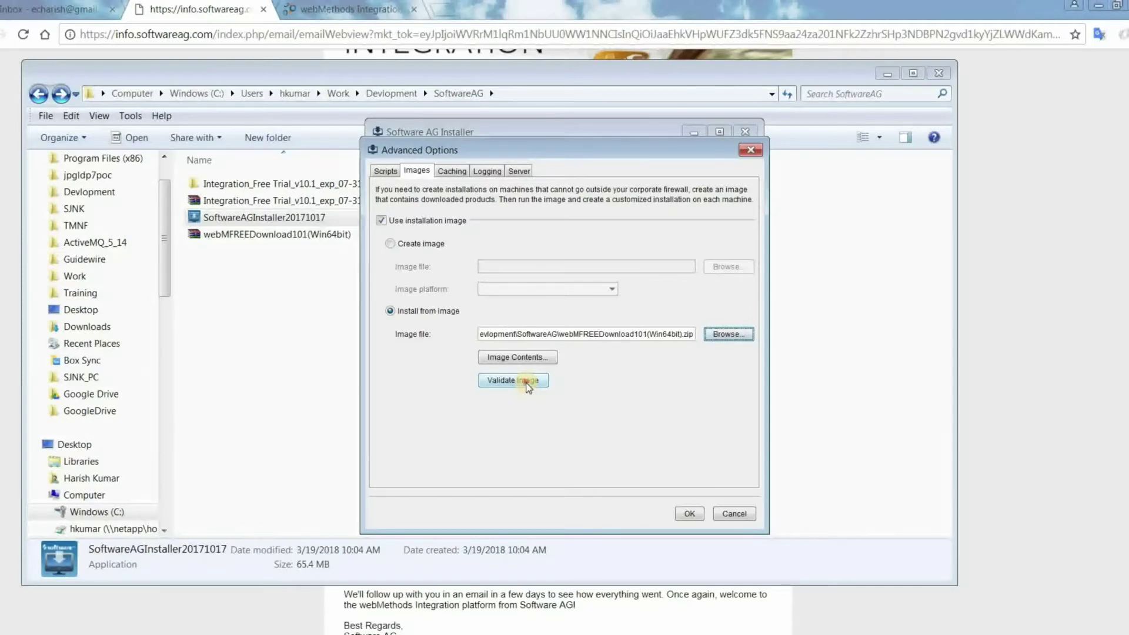
{"action": "left_click", "coordinate": [528, 383]}
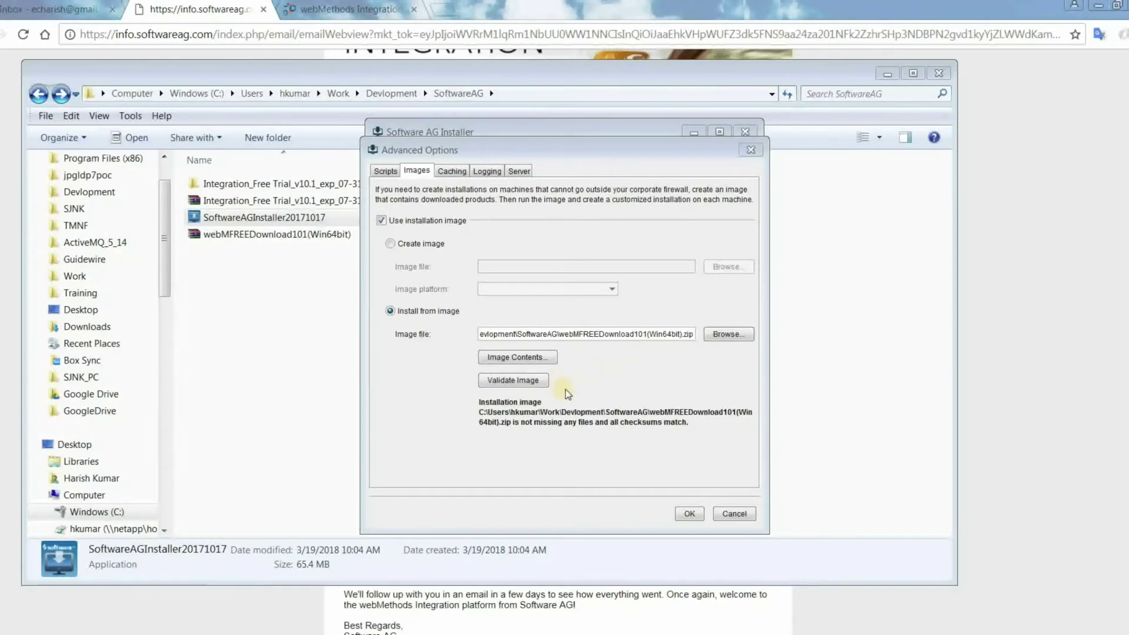
{"action": "left_click", "coordinate": [695, 512]}
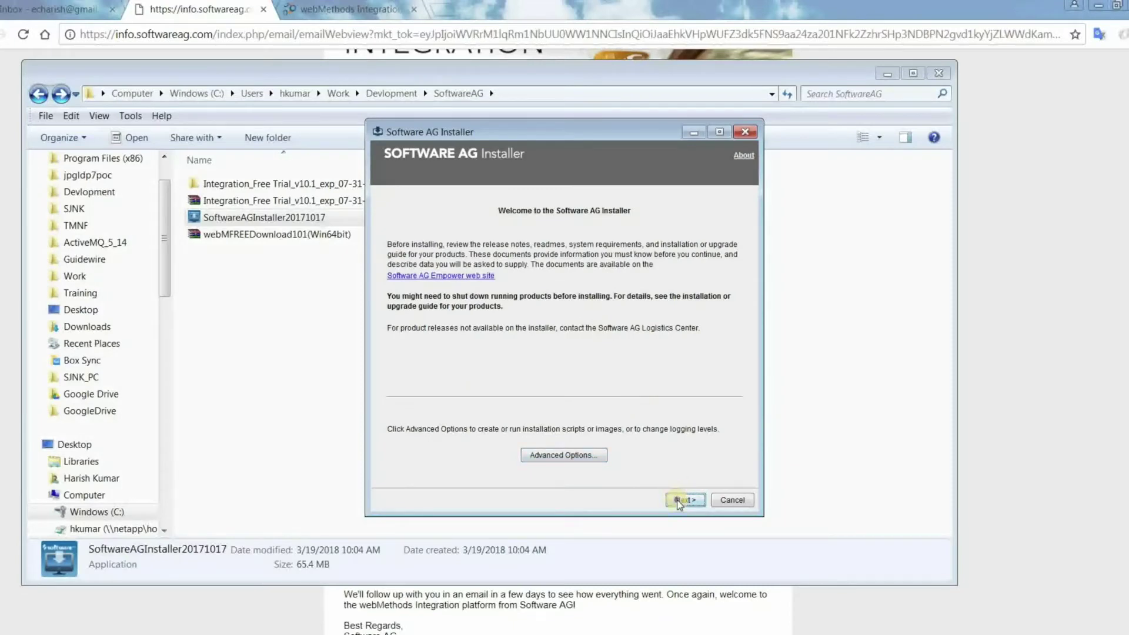
{"action": "left_click", "coordinate": [677, 502]}
Get past the welcome page and keep C:\SoftwareAG as the installation directory
{"action": "left_click", "coordinate": [678, 501]}
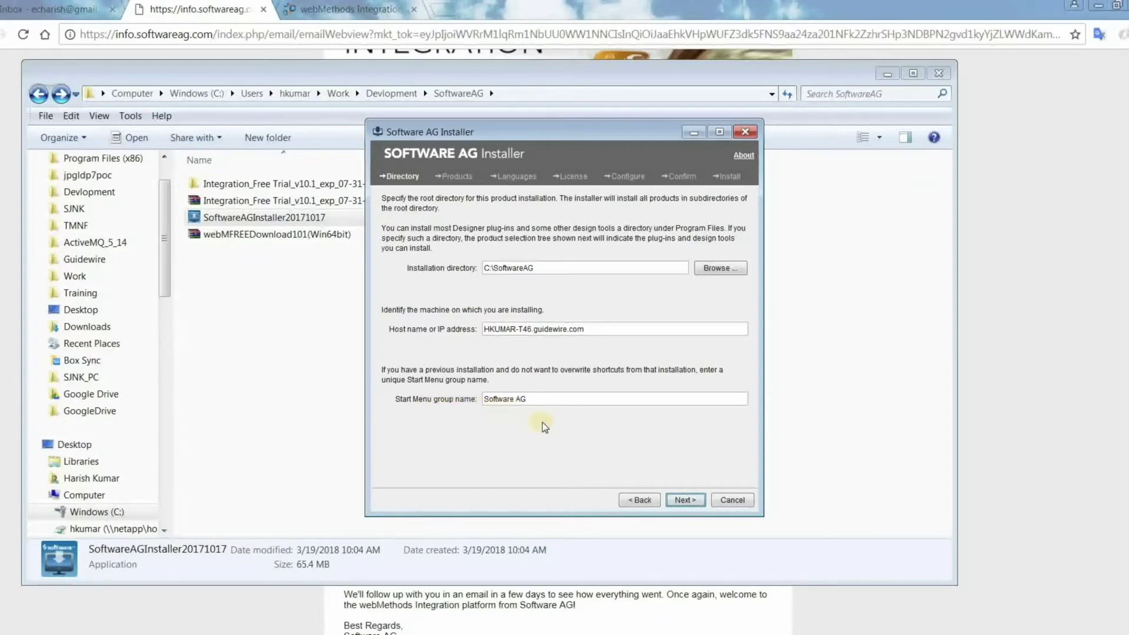
{"action": "left_click", "coordinate": [685, 500]}
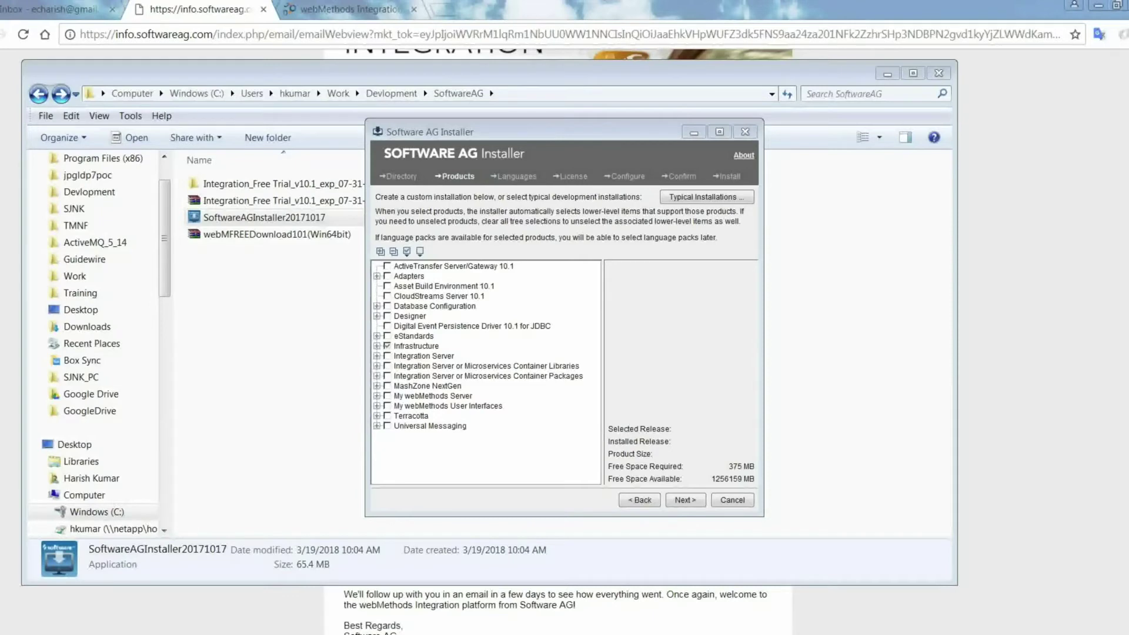
Add the remaining products, including CloudStreams, Asset Build Environment, Database Configuration and Adapters
{"action": "left_click", "coordinate": [386, 396]}
{"action": "left_click", "coordinate": [386, 387]}
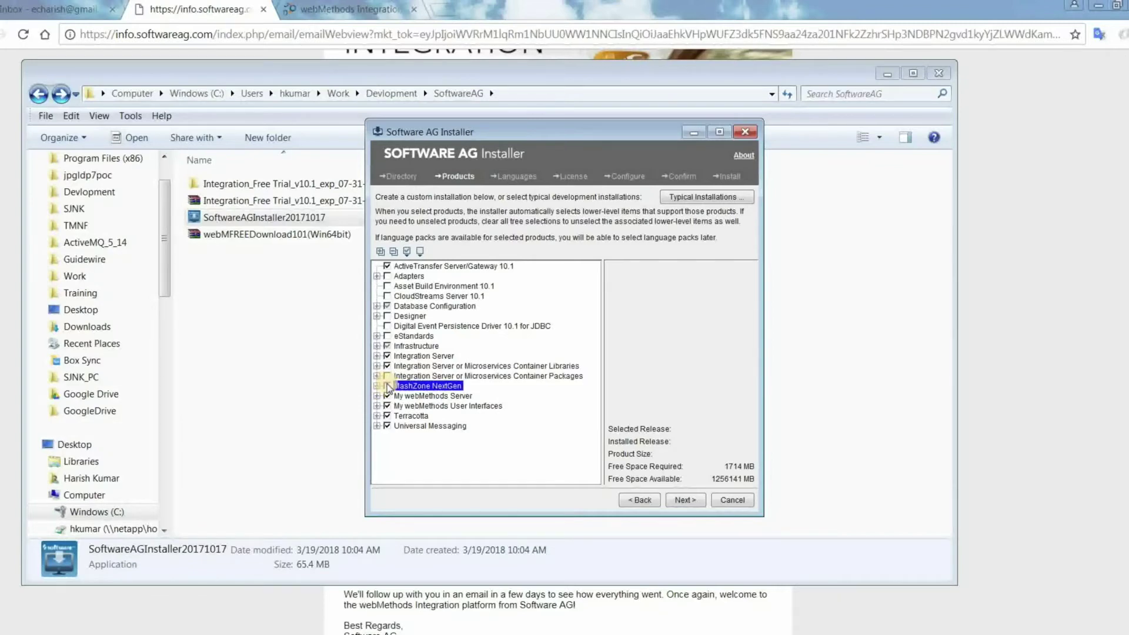
{"action": "left_click", "coordinate": [387, 376]}
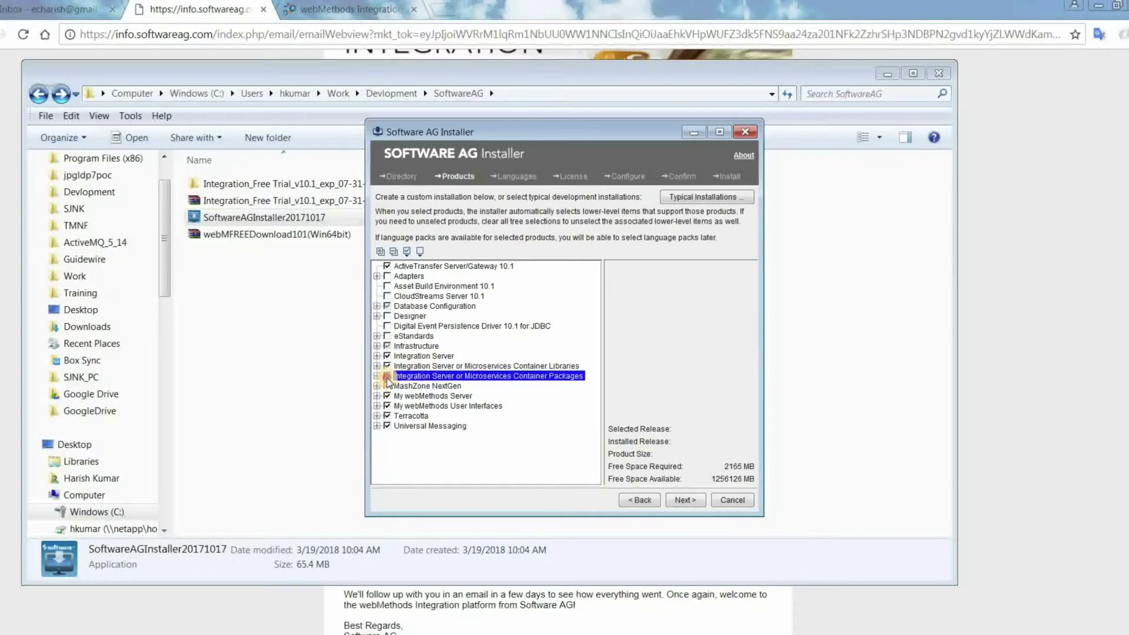
{"action": "left_click", "coordinate": [387, 327]}
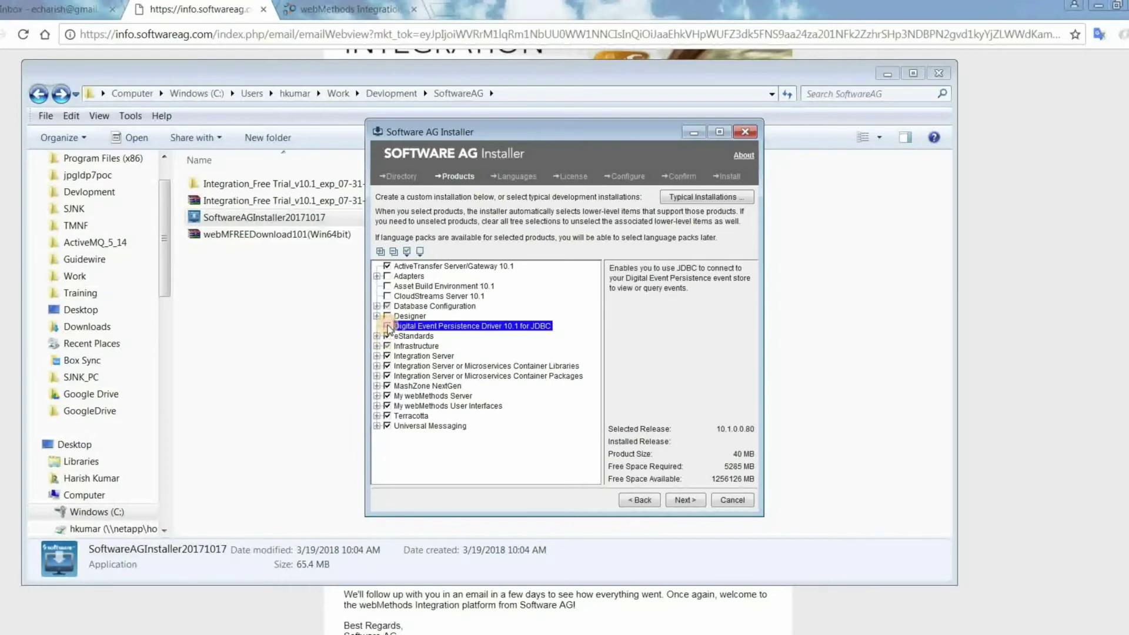
{"action": "left_click", "coordinate": [386, 306]}
{"action": "left_click", "coordinate": [386, 296]}
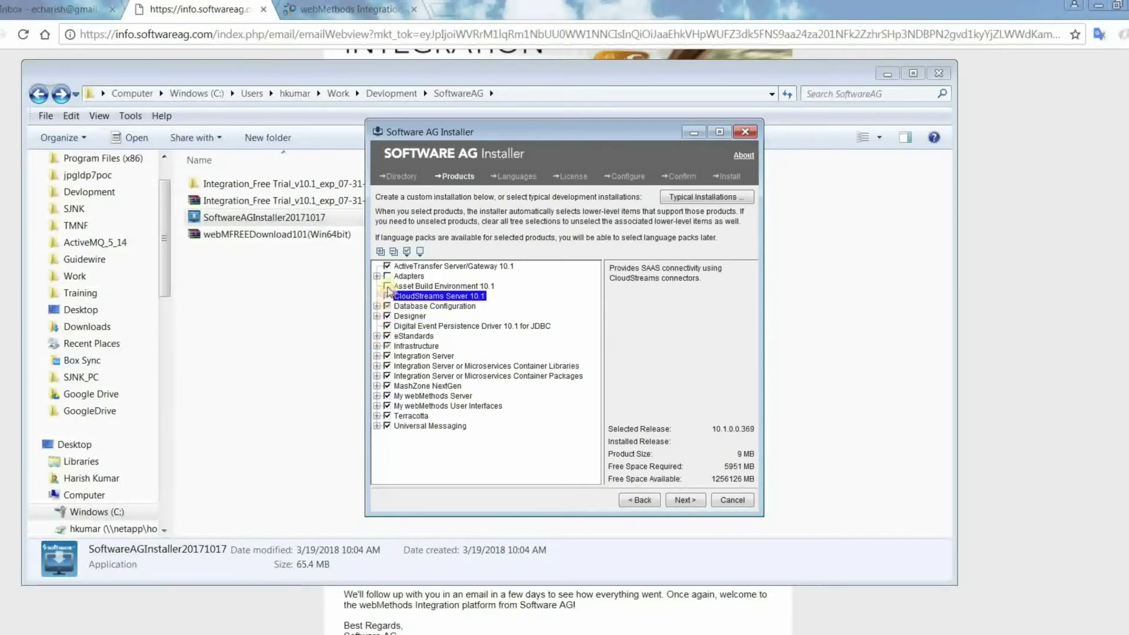
{"action": "left_click", "coordinate": [387, 286]}
{"action": "left_click", "coordinate": [386, 276]}
Accept the license agreement and continue to the product configuration pages
{"action": "left_click", "coordinate": [684, 497]}
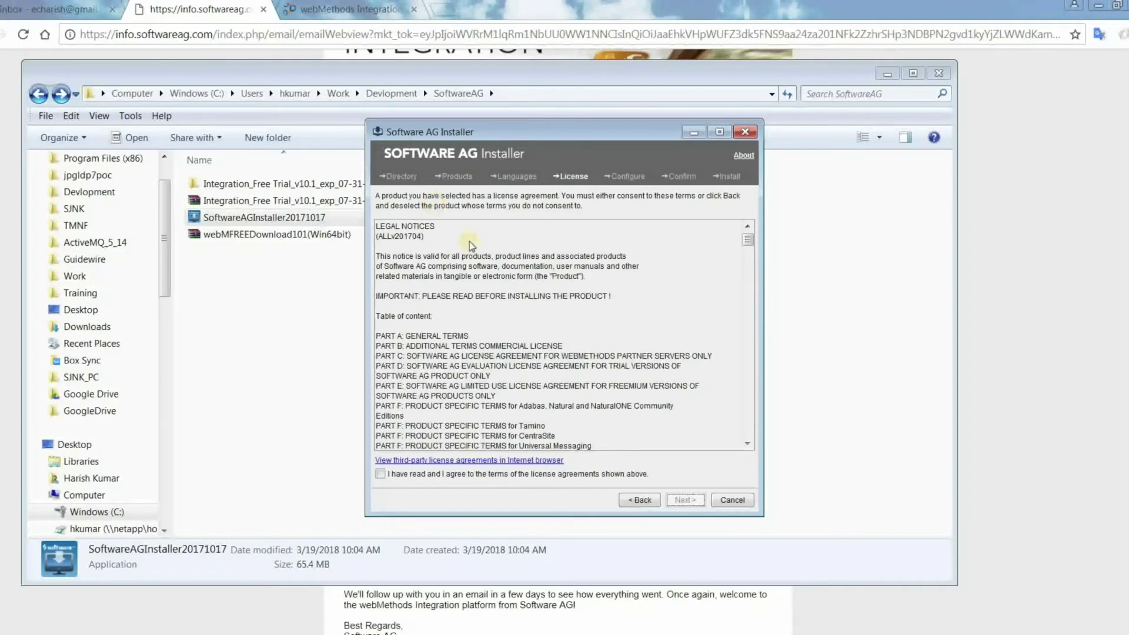
{"action": "left_click", "coordinate": [381, 476]}
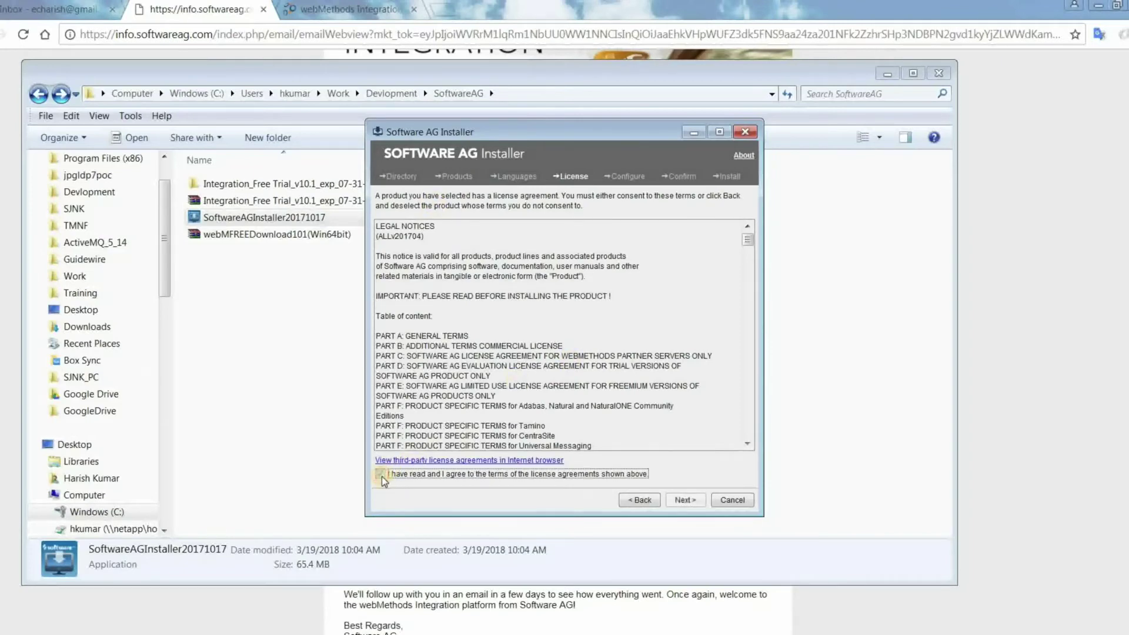
{"action": "left_click", "coordinate": [685, 500]}
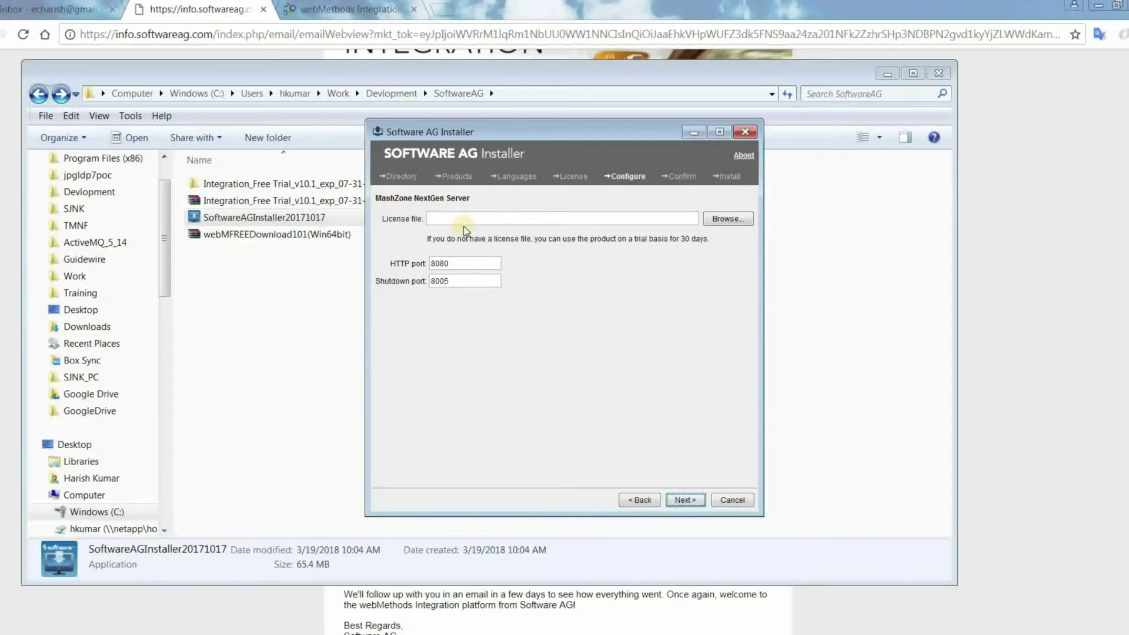
Use MashZoneNextGenLicense101 from the Integration_Free Trial_v10.1 folder as the MashZone NextGen license
{"action": "left_click", "coordinate": [518, 94]}
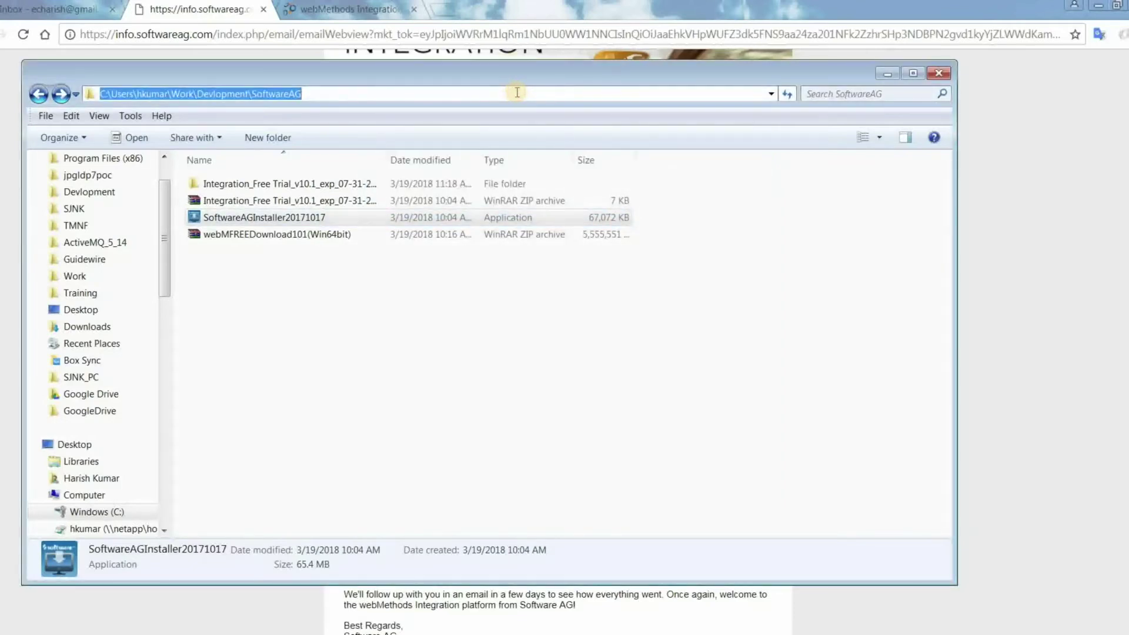
{"action": "key", "text": "alt+Tab"}
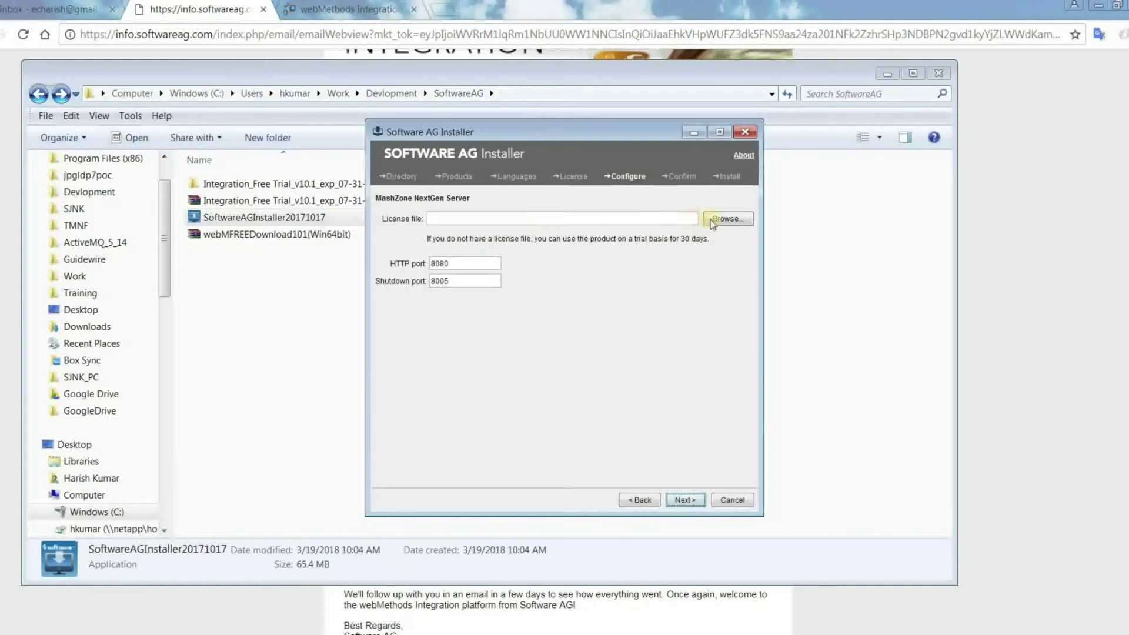
{"action": "left_click", "coordinate": [711, 219]}
{"action": "left_click", "coordinate": [529, 436]}
{"action": "type", "text": "C:\\Users\\hkumar\\Work\\Devlopment\\SoftwareAG"}
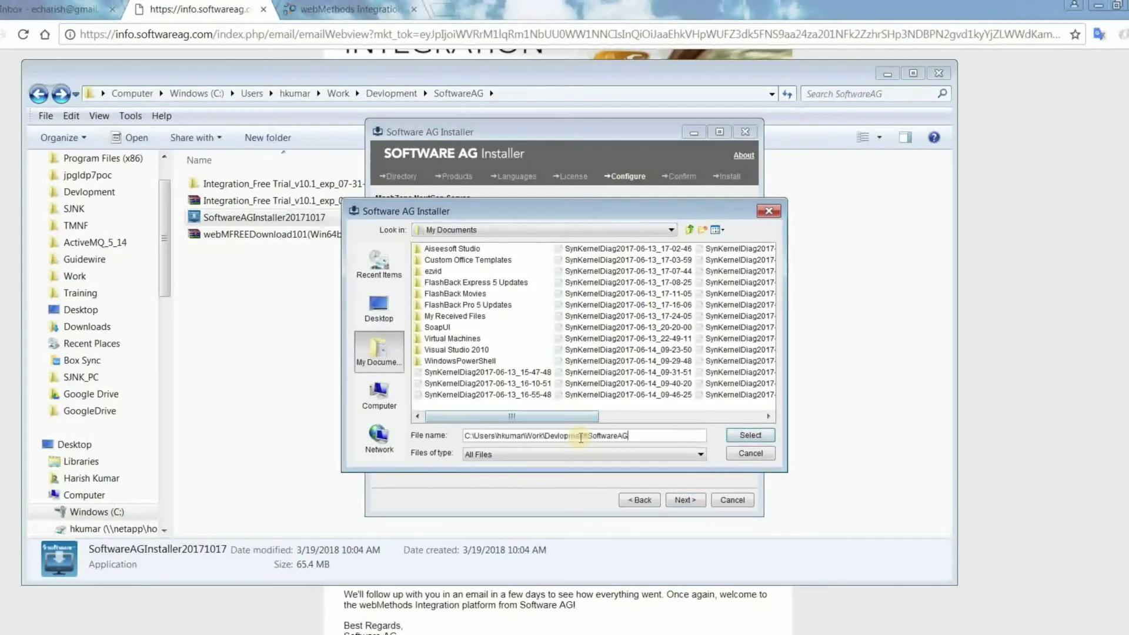
{"action": "key", "text": "Return"}
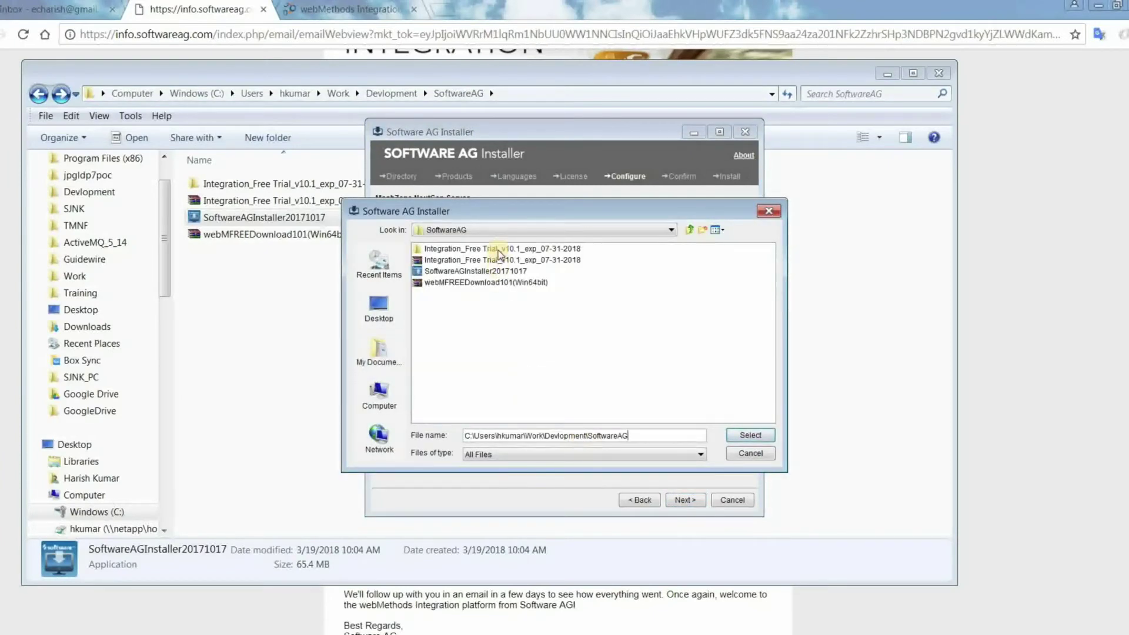
{"action": "double_click", "coordinate": [494, 249]}
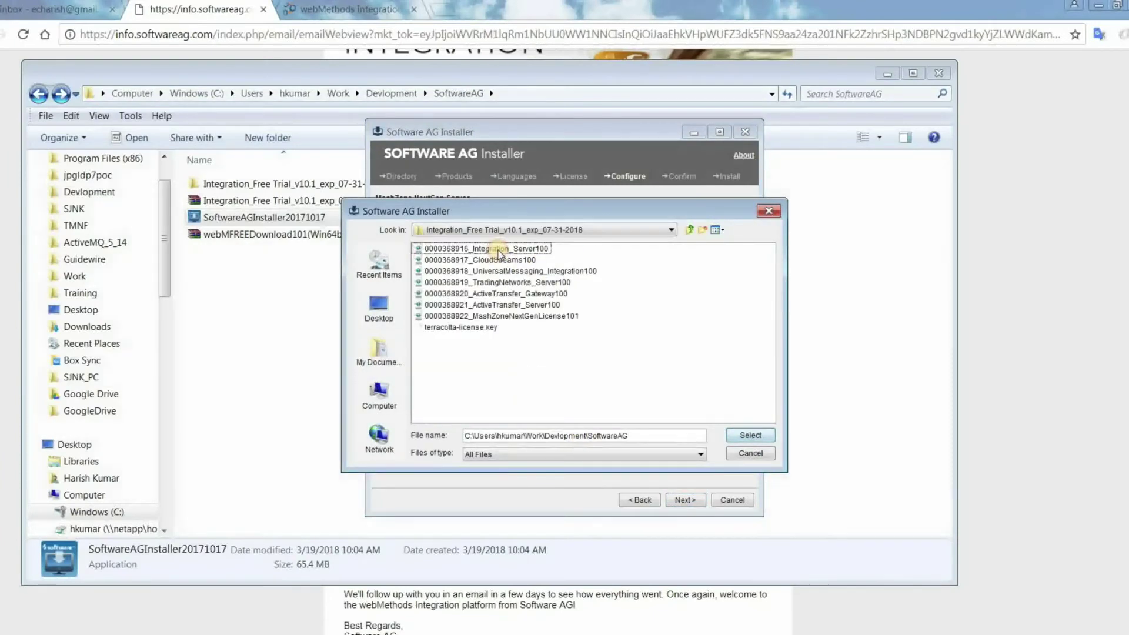
{"action": "double_click", "coordinate": [508, 316]}
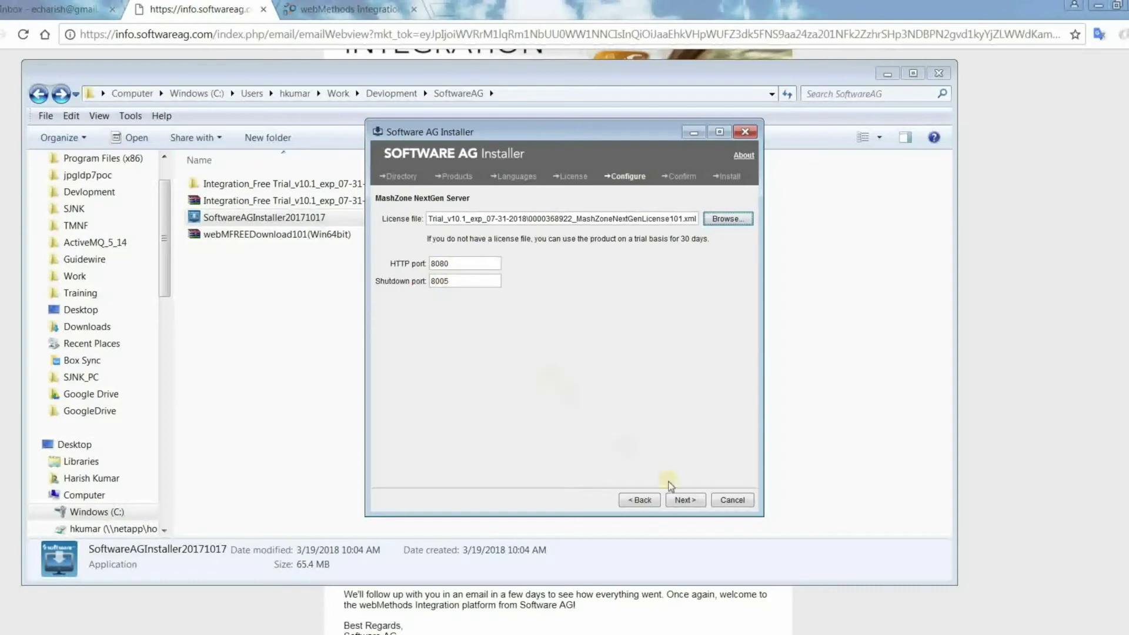
{"action": "left_click", "coordinate": [684, 499]}
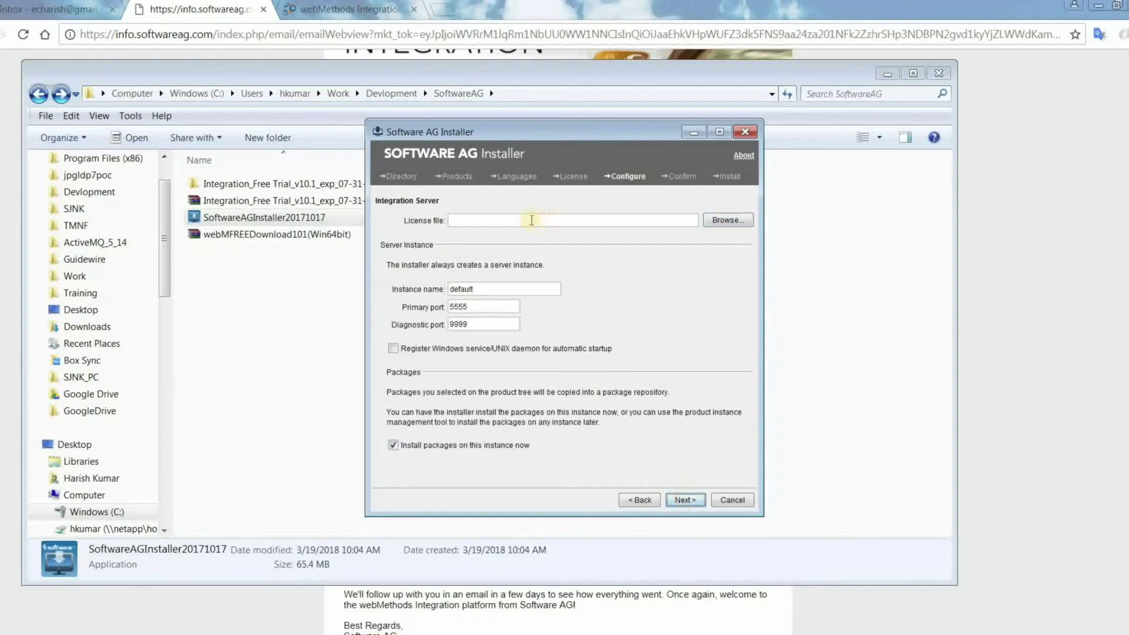
{"action": "left_click", "coordinate": [722, 222]}
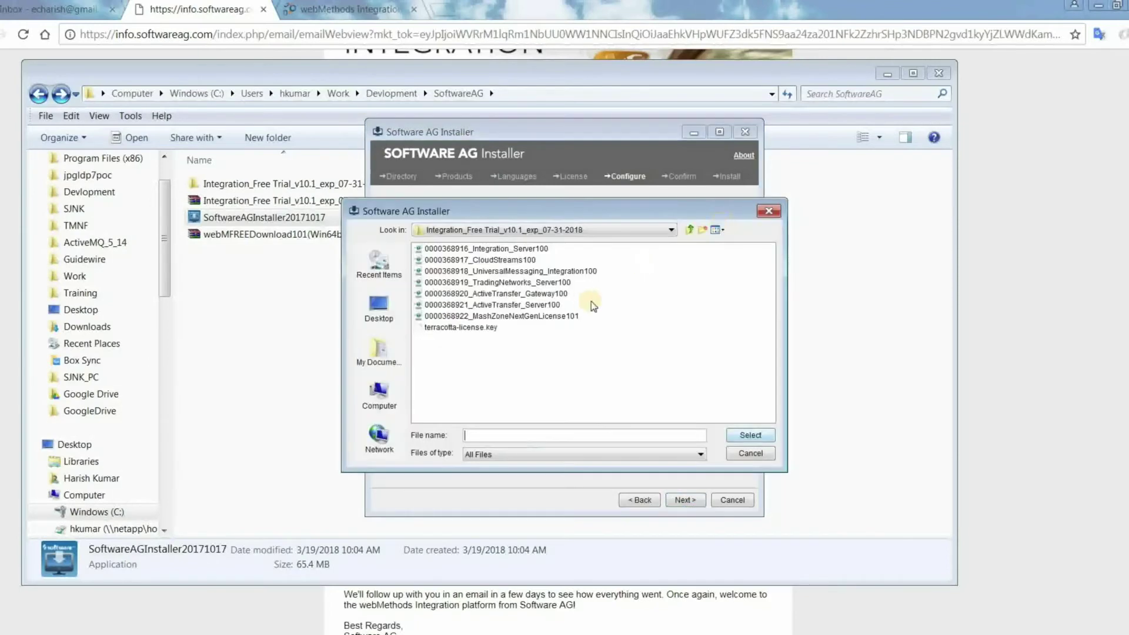
{"action": "double_click", "coordinate": [514, 249]}
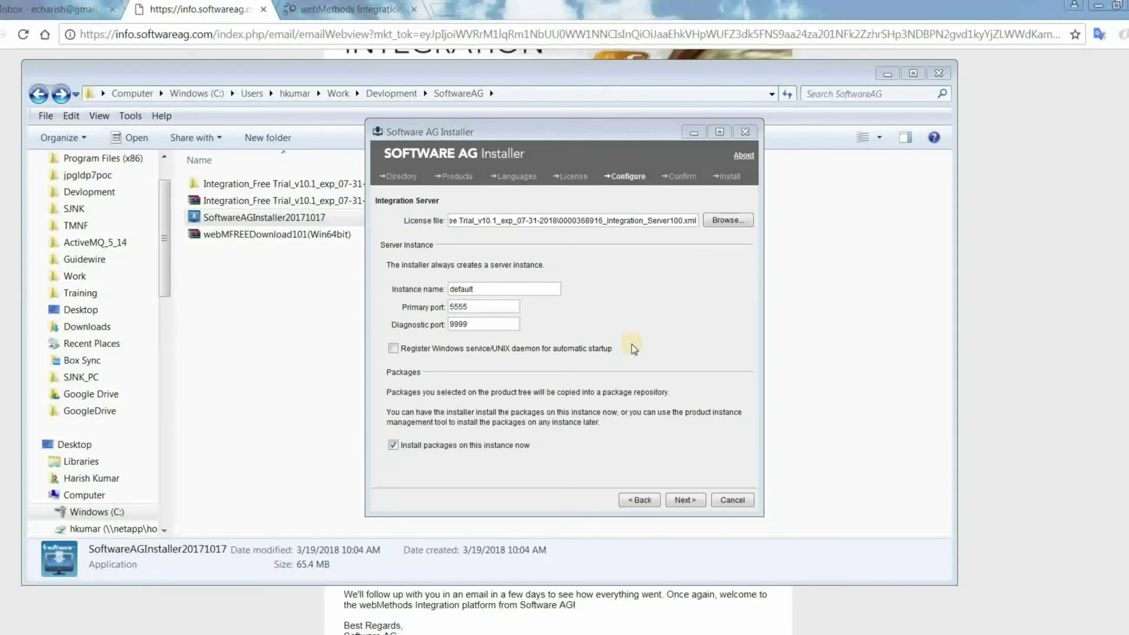
{"action": "left_click", "coordinate": [685, 499]}
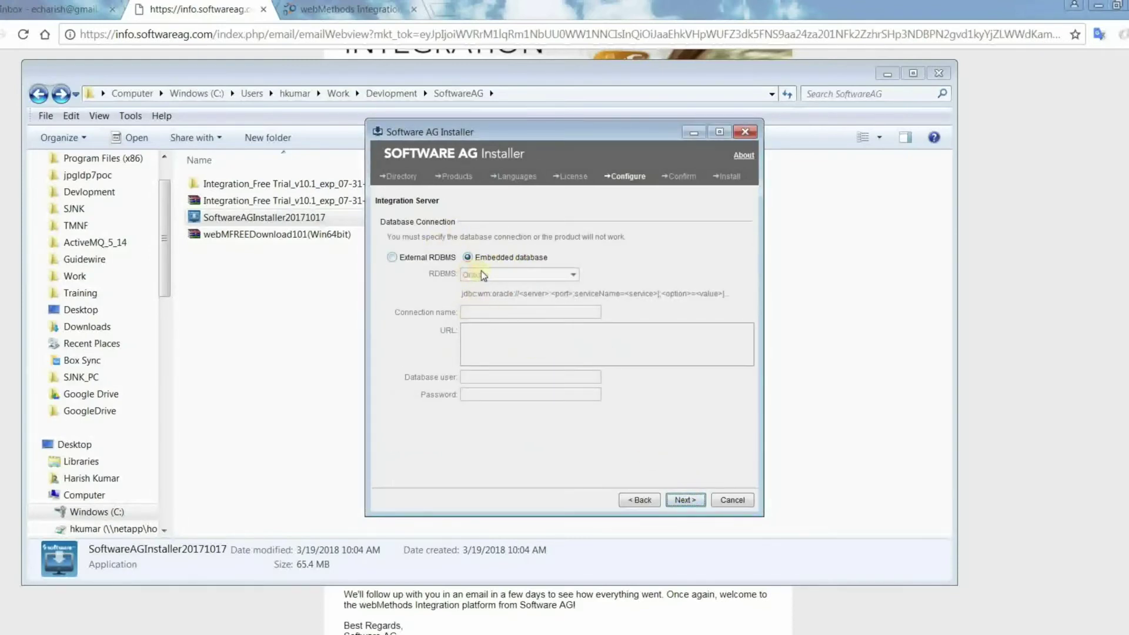
Keep the embedded database and confirm skipping the Trading Networks database details
{"action": "left_click", "coordinate": [685, 498]}
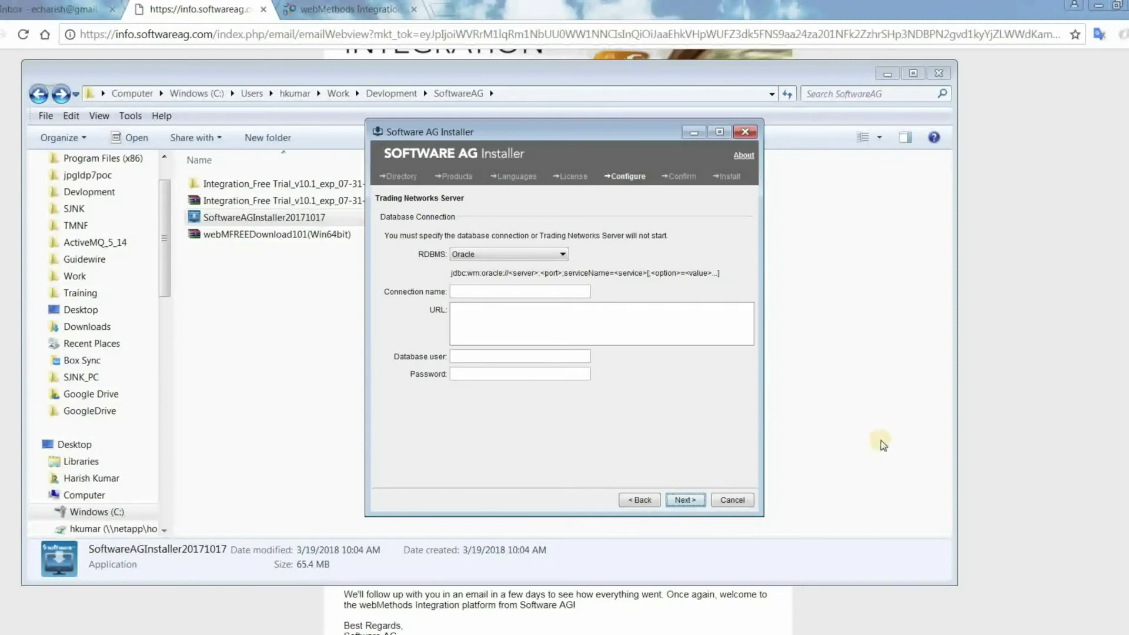
{"action": "left_click", "coordinate": [685, 499]}
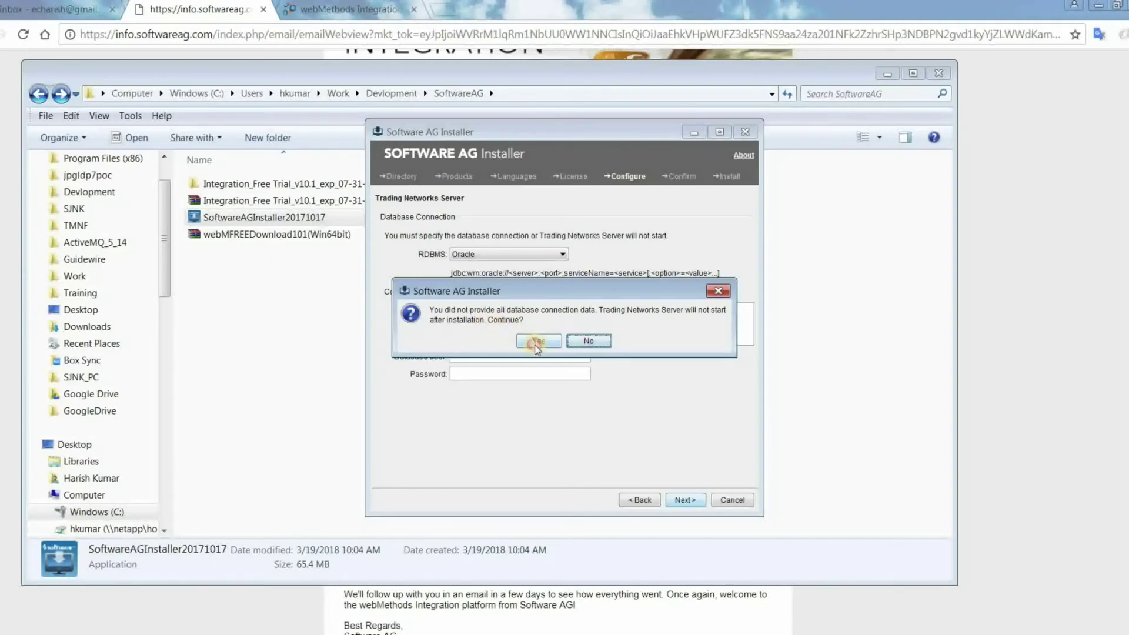
{"action": "left_click", "coordinate": [534, 346]}
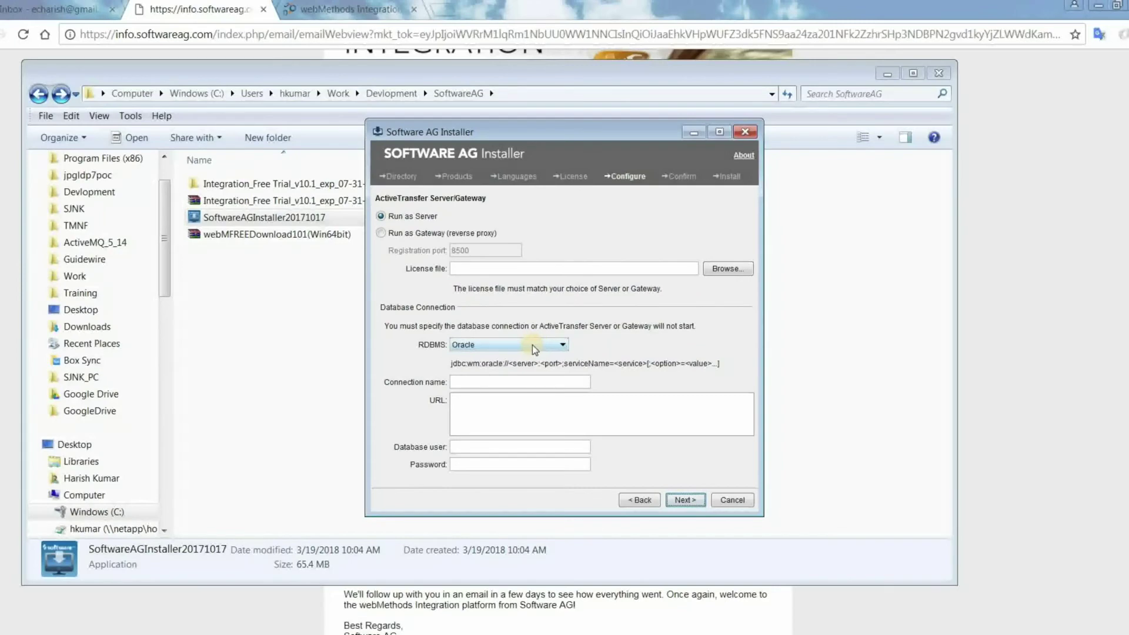
Try the ActiveTransfer Gateway license file, which the installer rejects as invalid
{"action": "left_click", "coordinate": [532, 346]}
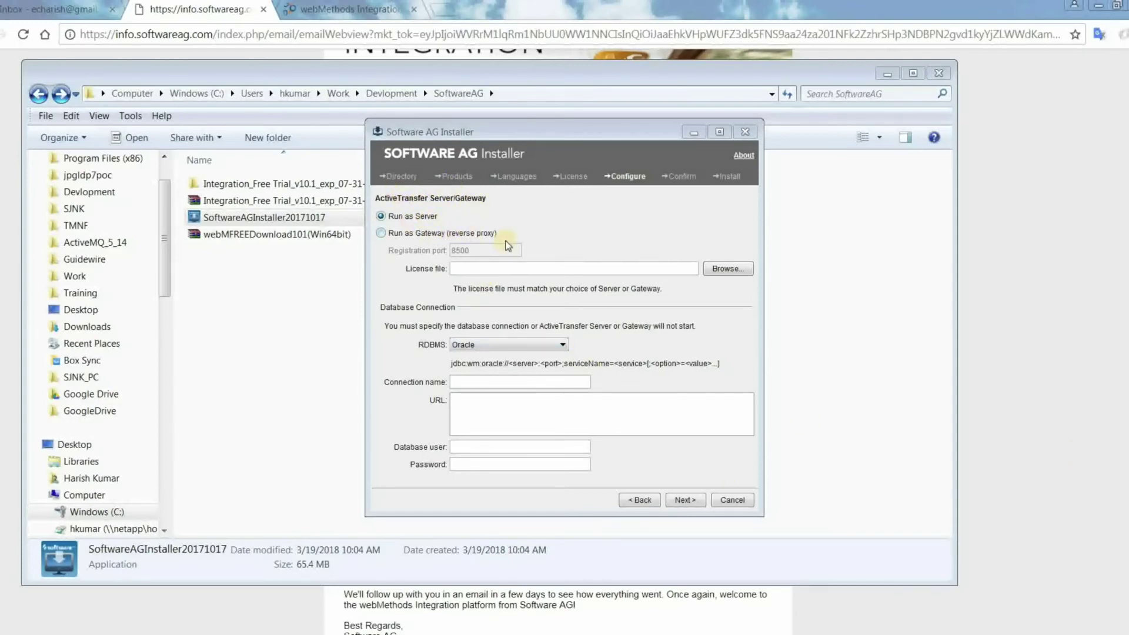
{"action": "left_click", "coordinate": [685, 500]}
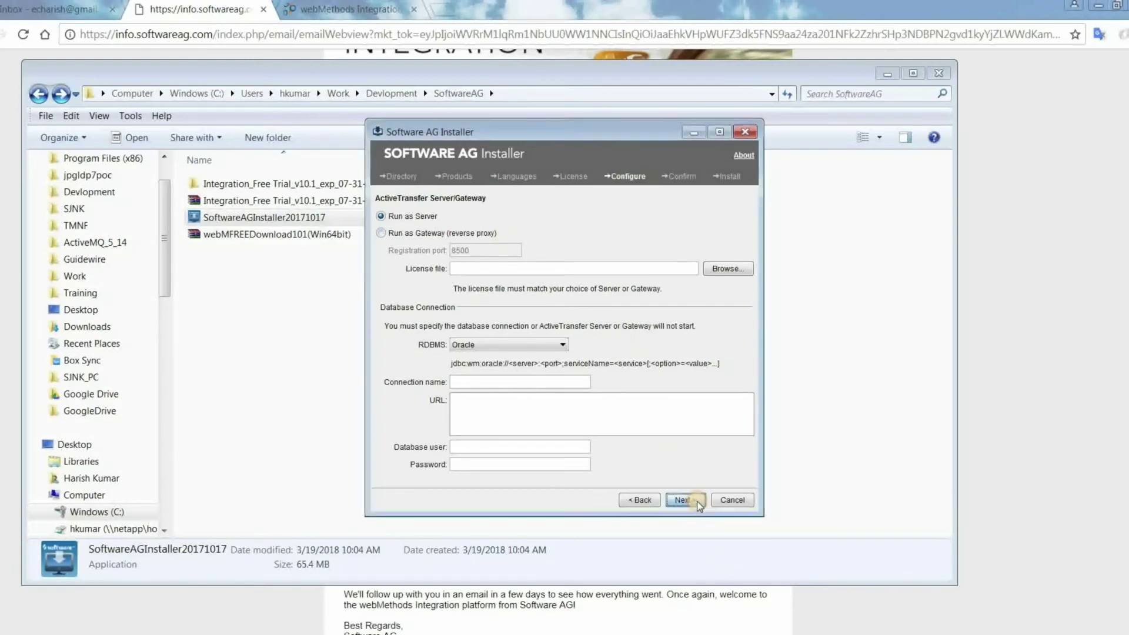
{"action": "left_click", "coordinate": [579, 343]}
{"action": "left_click", "coordinate": [731, 267]}
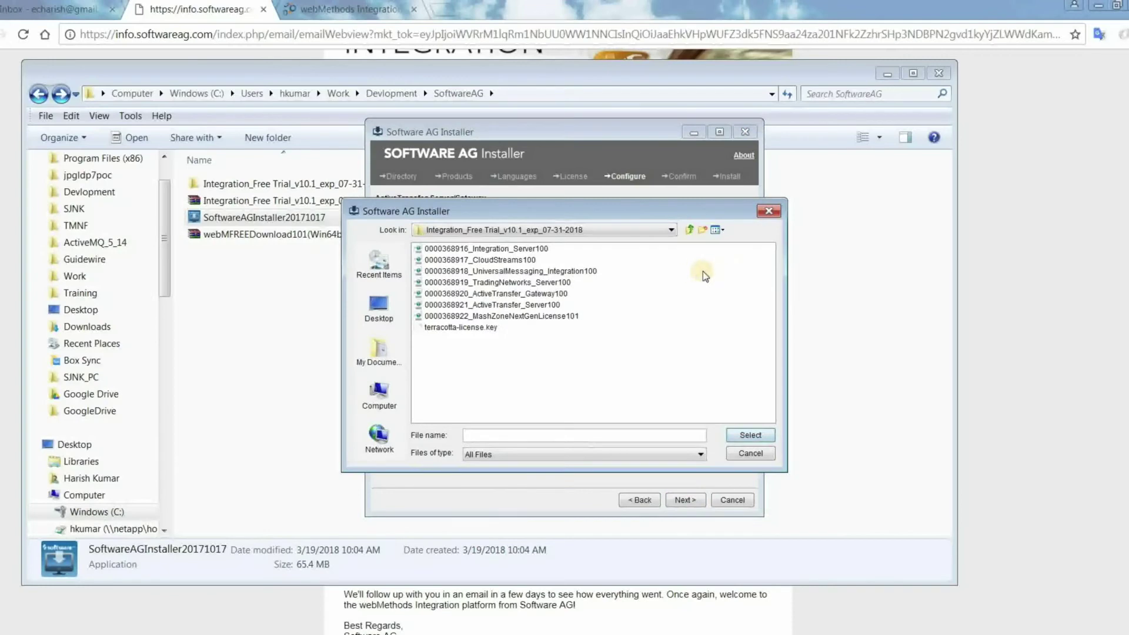
{"action": "double_click", "coordinate": [512, 293]}
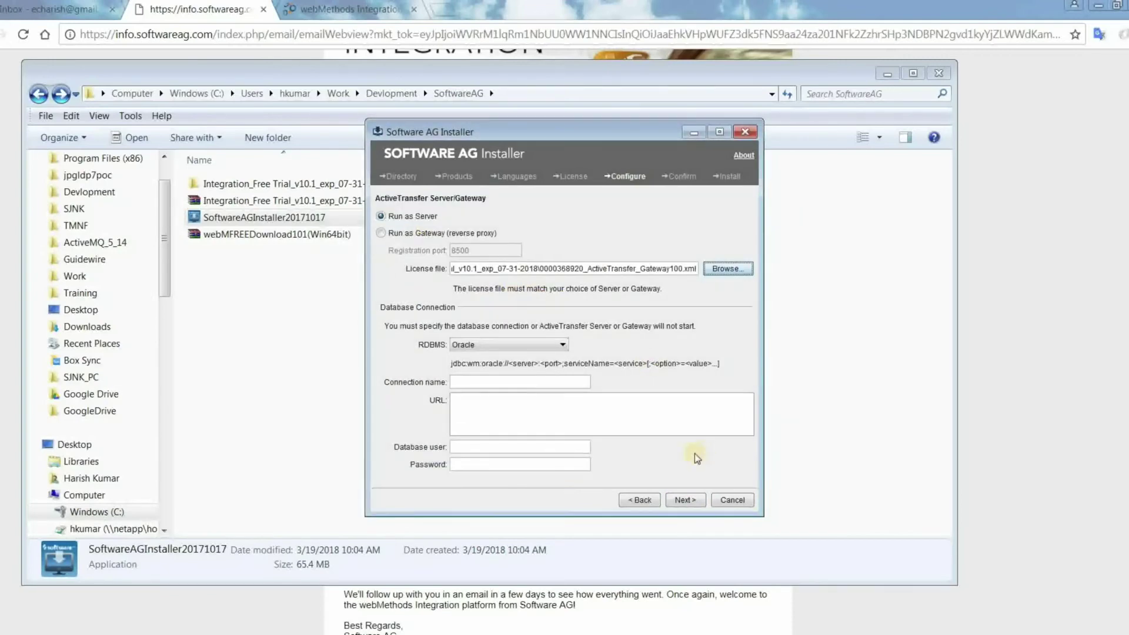
{"action": "left_click", "coordinate": [685, 500]}
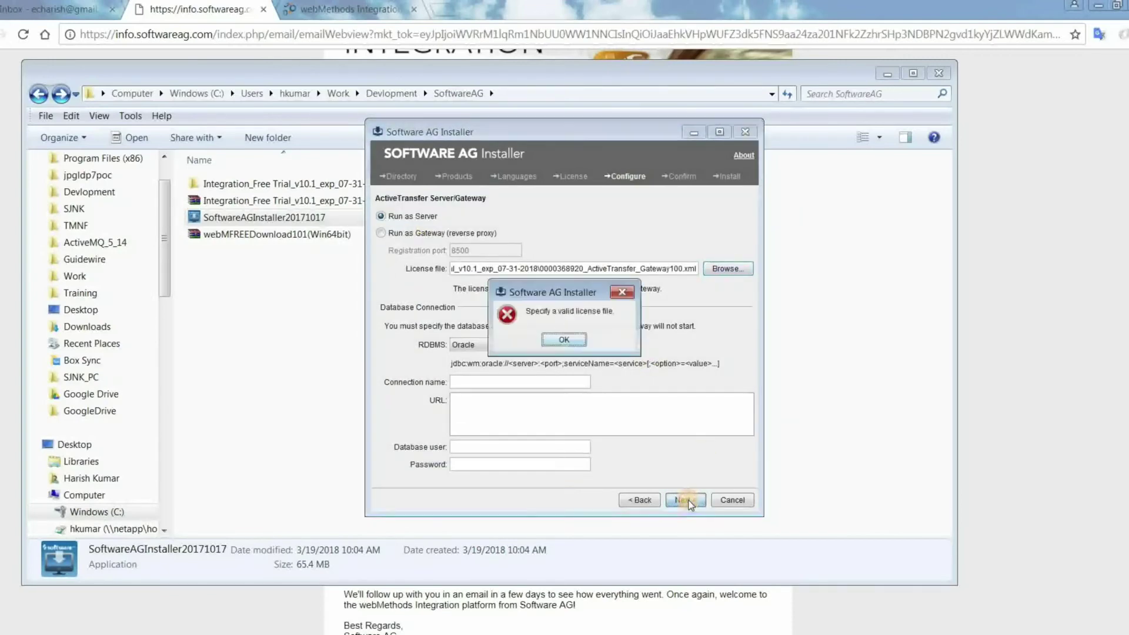
{"action": "left_click", "coordinate": [565, 340]}
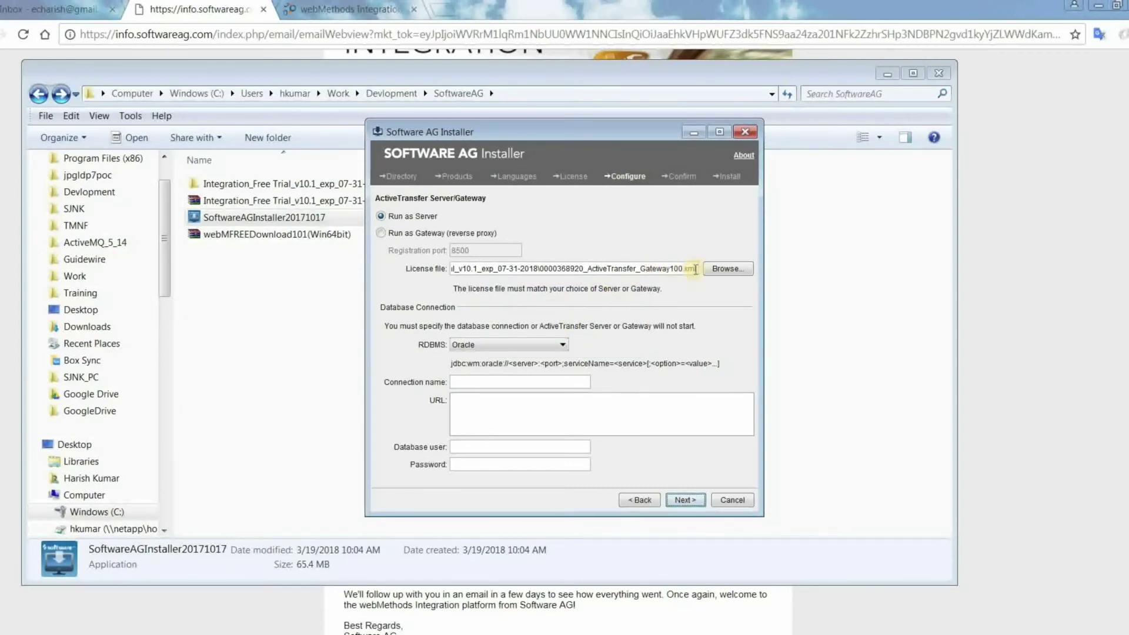
{"action": "left_click", "coordinate": [727, 268]}
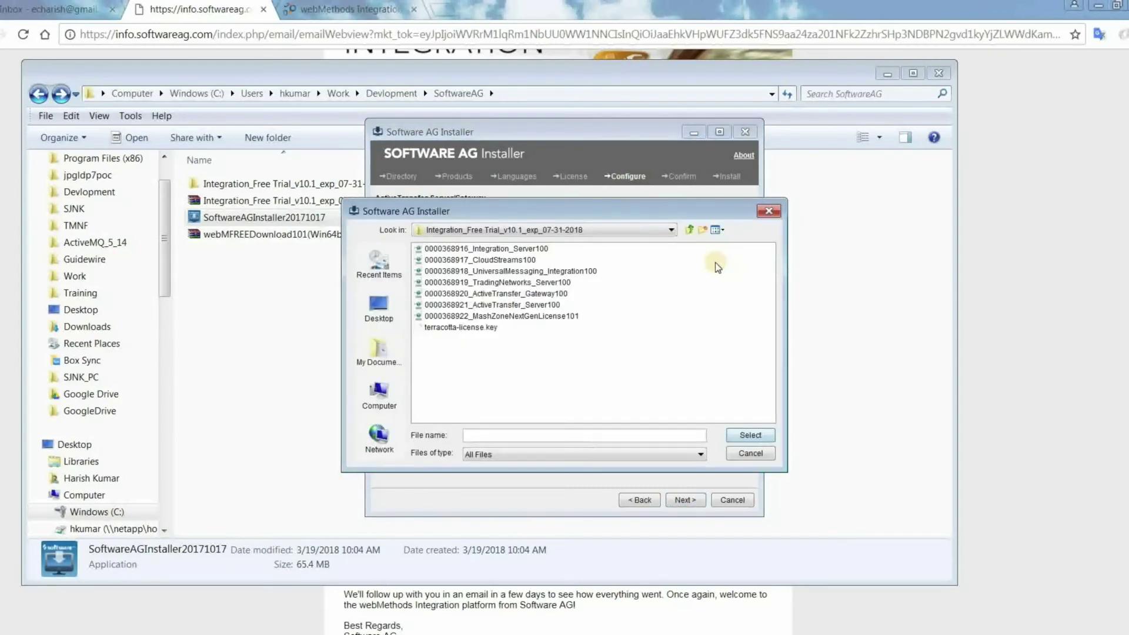
{"action": "double_click", "coordinate": [548, 306]}
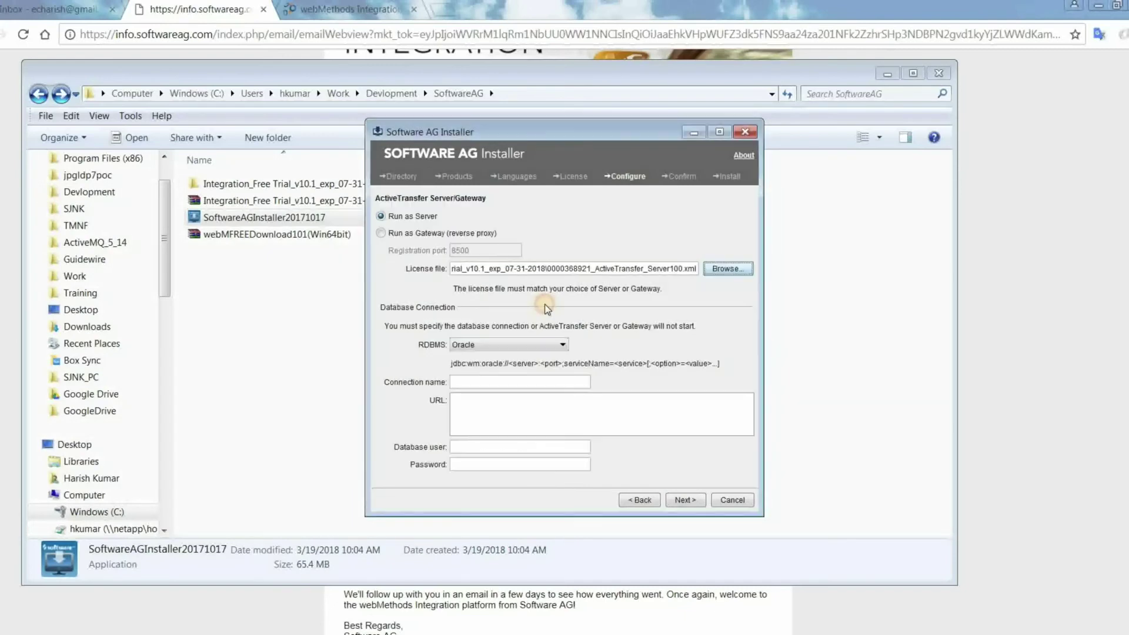
{"action": "left_click", "coordinate": [685, 499]}
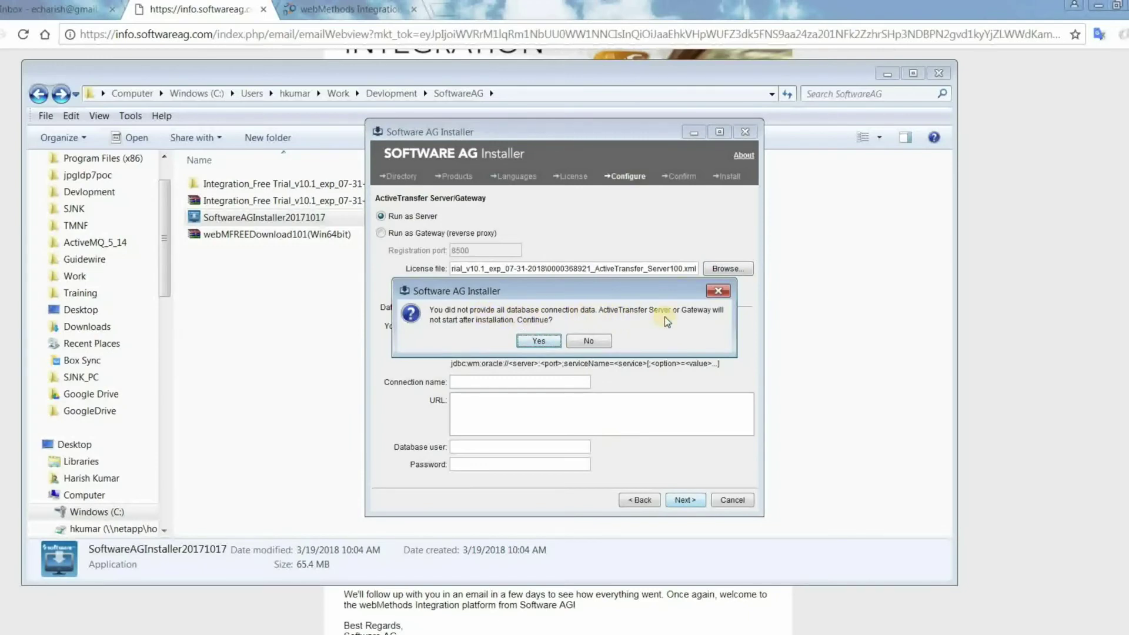
{"action": "left_click", "coordinate": [556, 341]}
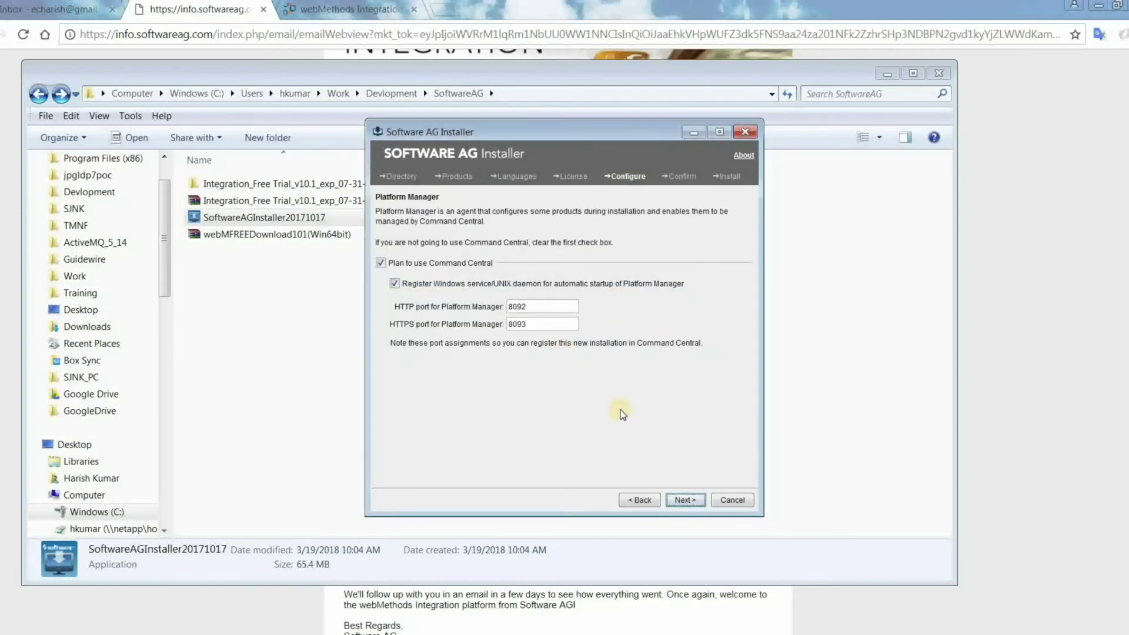
Keep the Platform Manager settings and set terracotta-license.key as the Terracotta license
{"action": "left_click", "coordinate": [683, 500]}
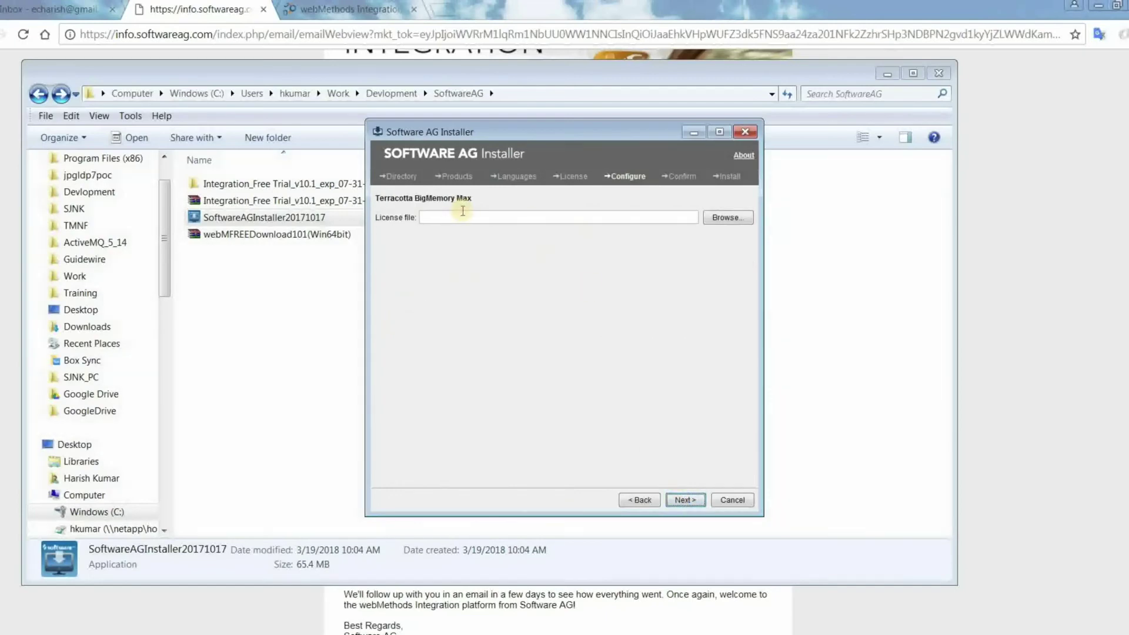
{"action": "left_click", "coordinate": [722, 217]}
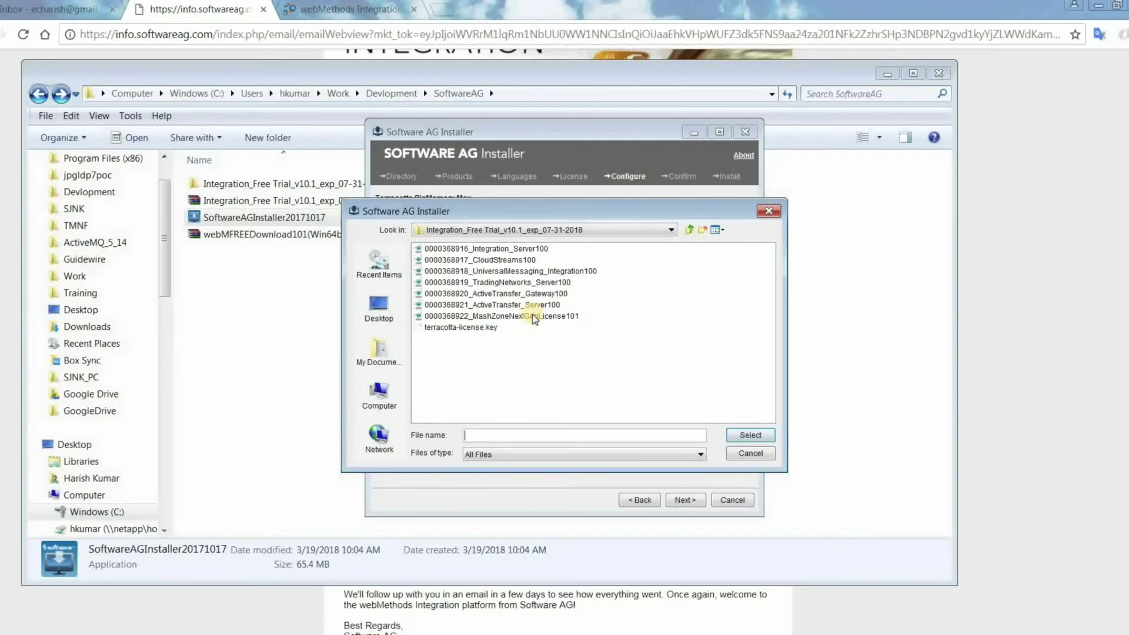
{"action": "double_click", "coordinate": [485, 333]}
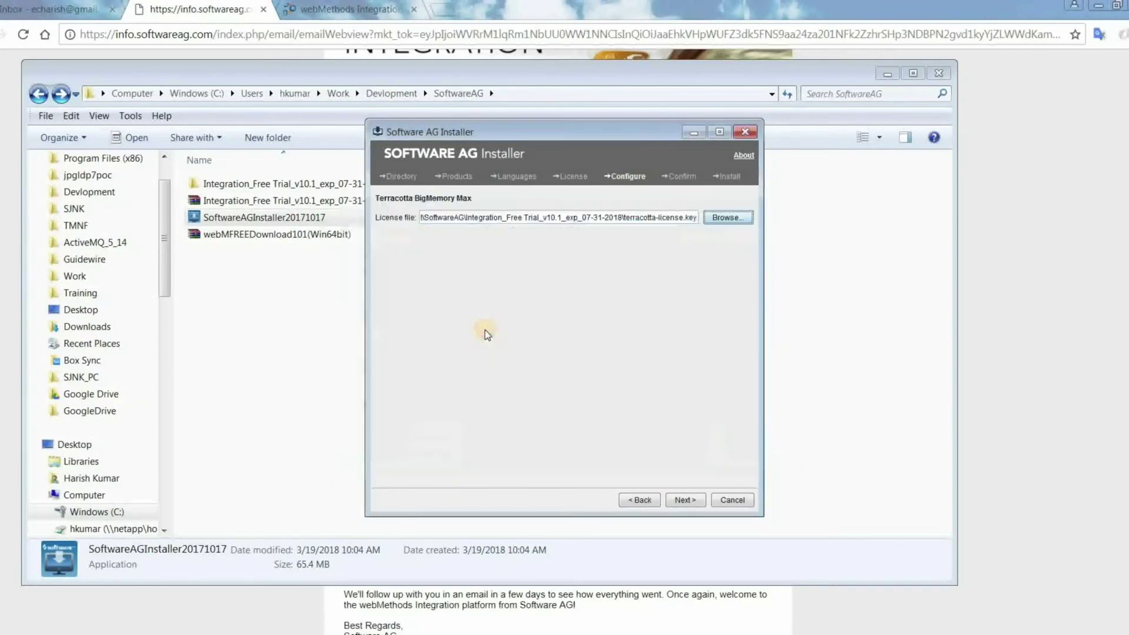
{"action": "left_click", "coordinate": [682, 497]}
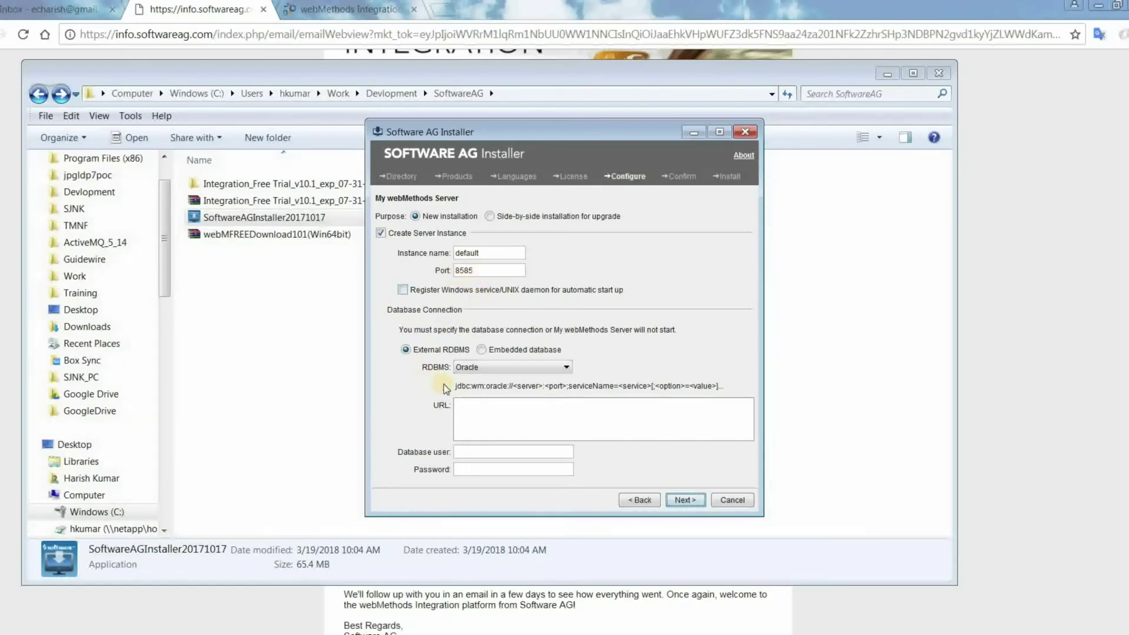
Use the embedded database for My webMethods Server and set the UniversalMessaging_Integration100 license
{"action": "left_click", "coordinate": [484, 350]}
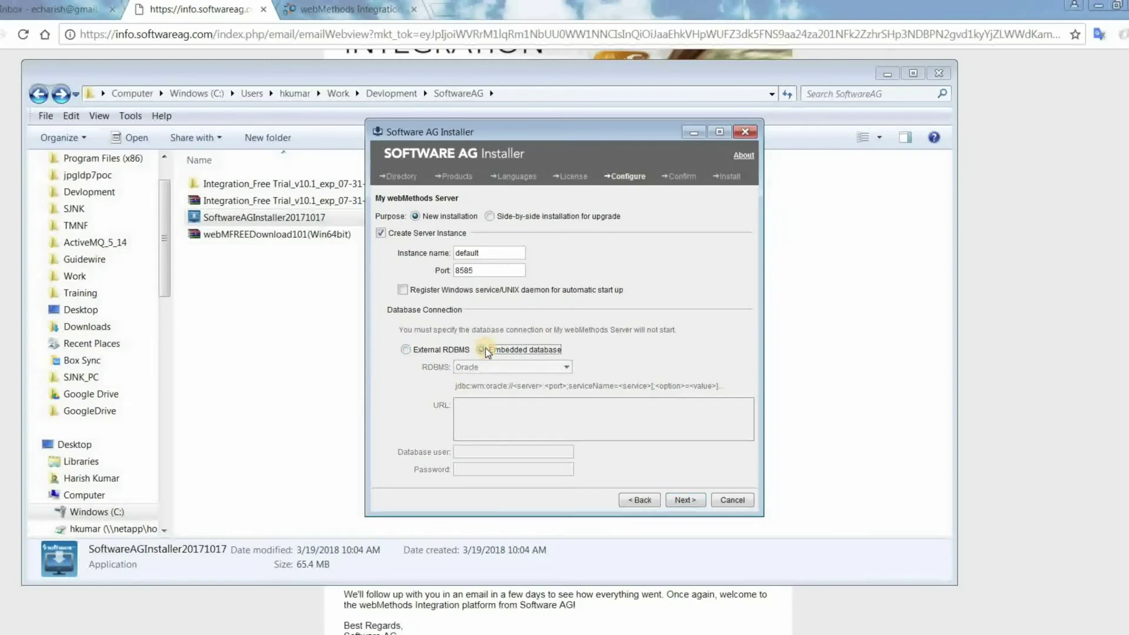
{"action": "left_click", "coordinate": [686, 500]}
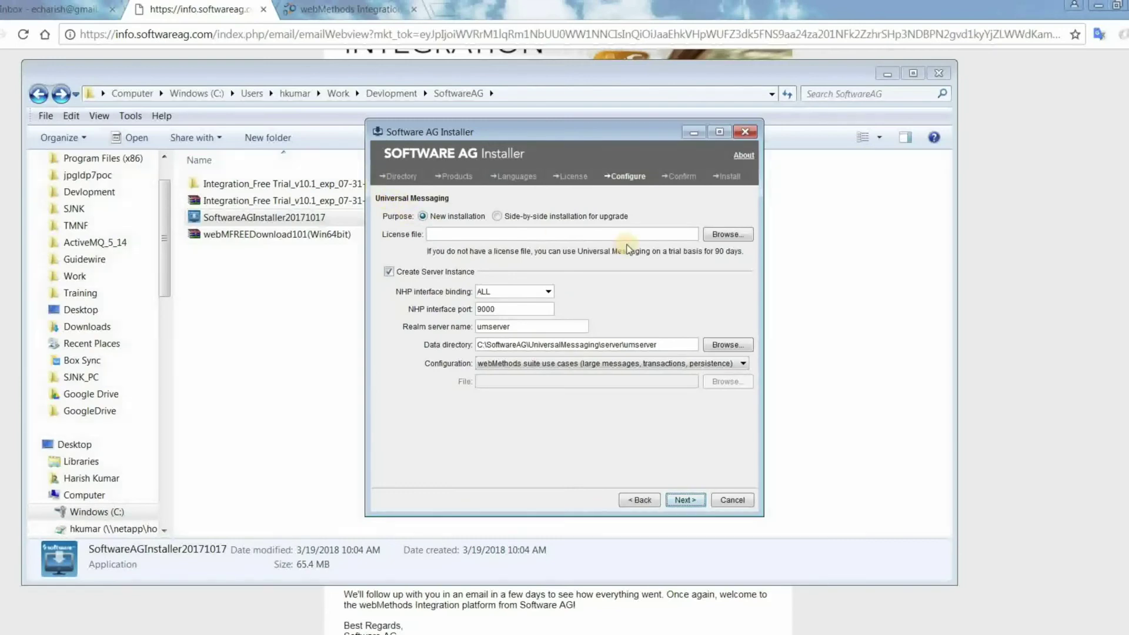
{"action": "left_click", "coordinate": [728, 234]}
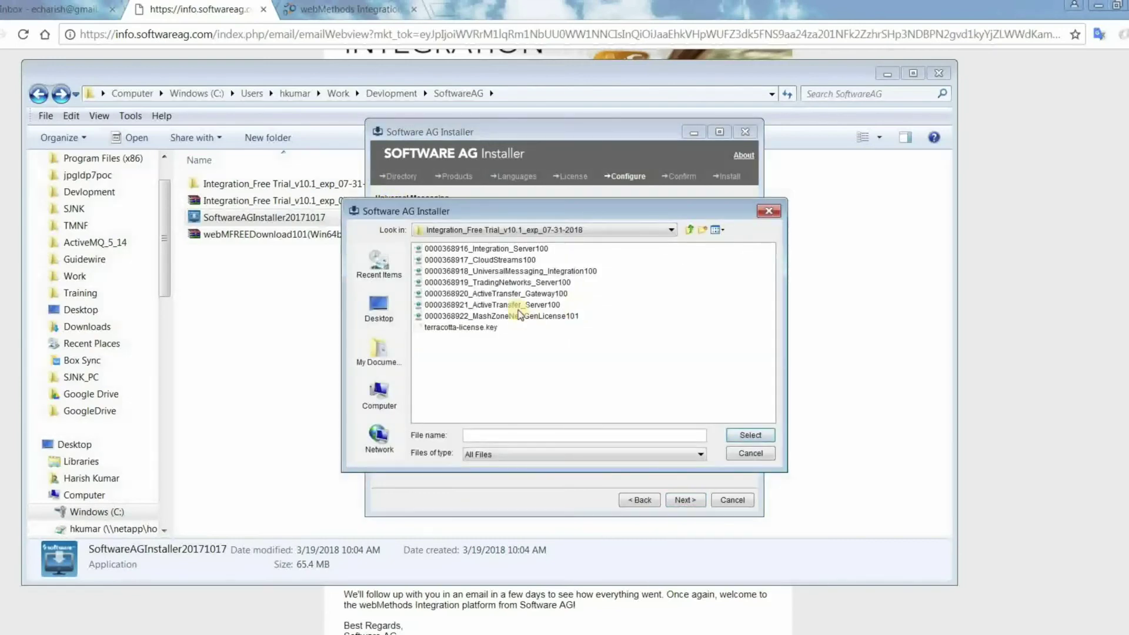
{"action": "double_click", "coordinate": [509, 273]}
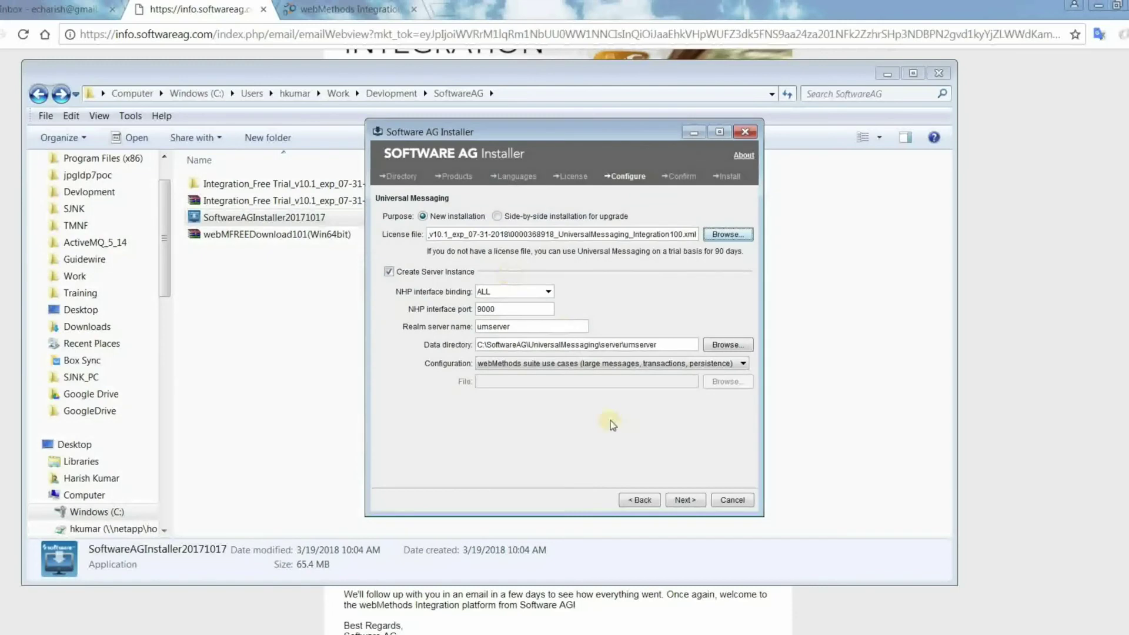
{"action": "left_click", "coordinate": [686, 500]}
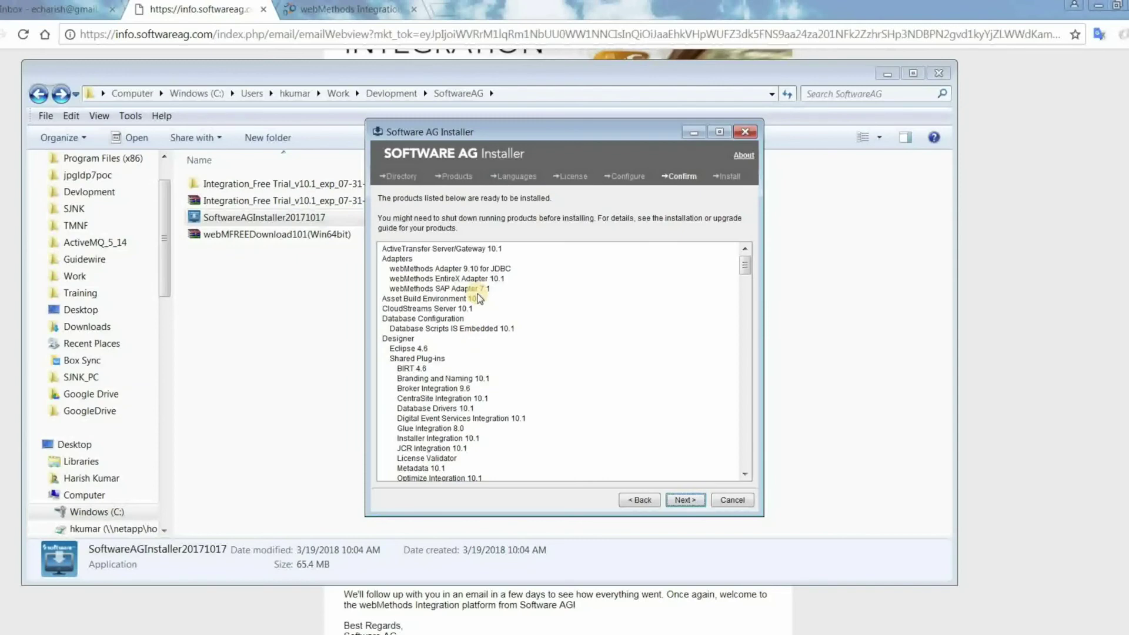
{"action": "scroll", "coordinate": [478, 298], "scroll_direction": "down", "scroll_amount": 5}
{"action": "scroll", "coordinate": [478, 298], "scroll_direction": "down", "scroll_amount": 5}
{"action": "scroll", "coordinate": [478, 299], "scroll_direction": "down", "scroll_amount": 5}
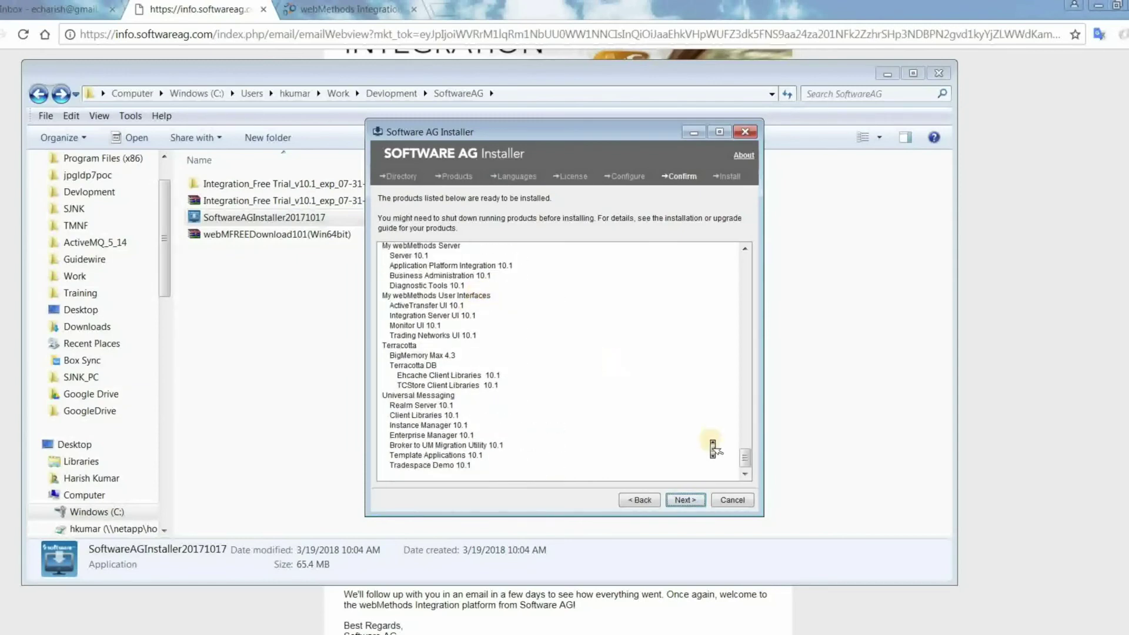
Install the listed products, including ActiveTransfer, adapters, CloudStreams and Designer plug-ins
{"action": "left_click", "coordinate": [686, 500]}
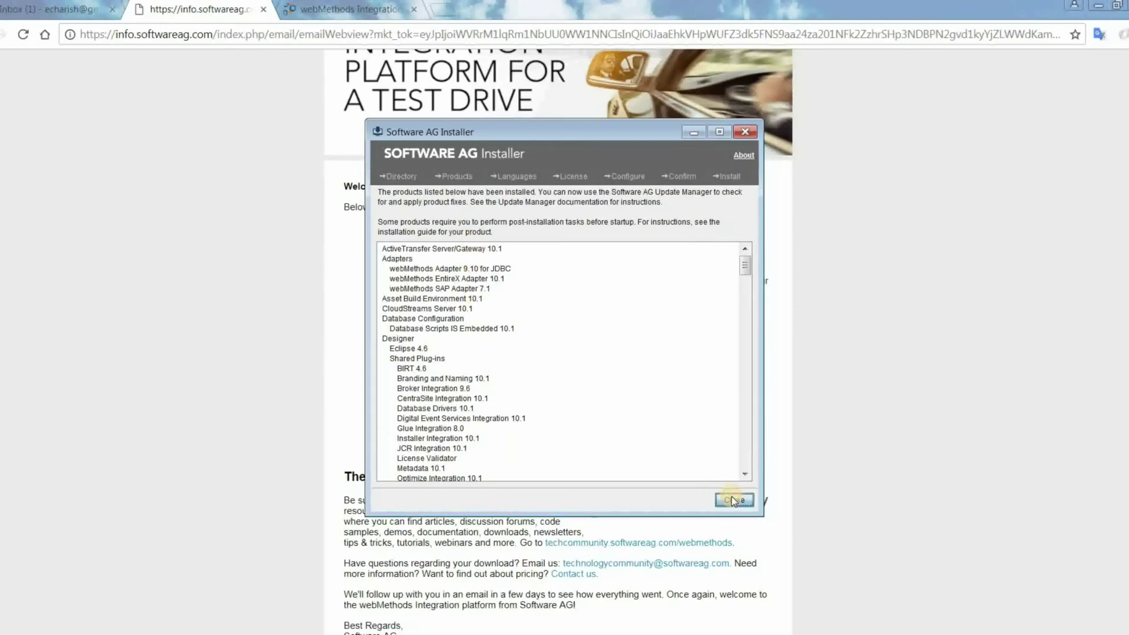
Close the finished installer and start Software AG Designer 10.1 from the Start menu
{"action": "left_click", "coordinate": [731, 500]}
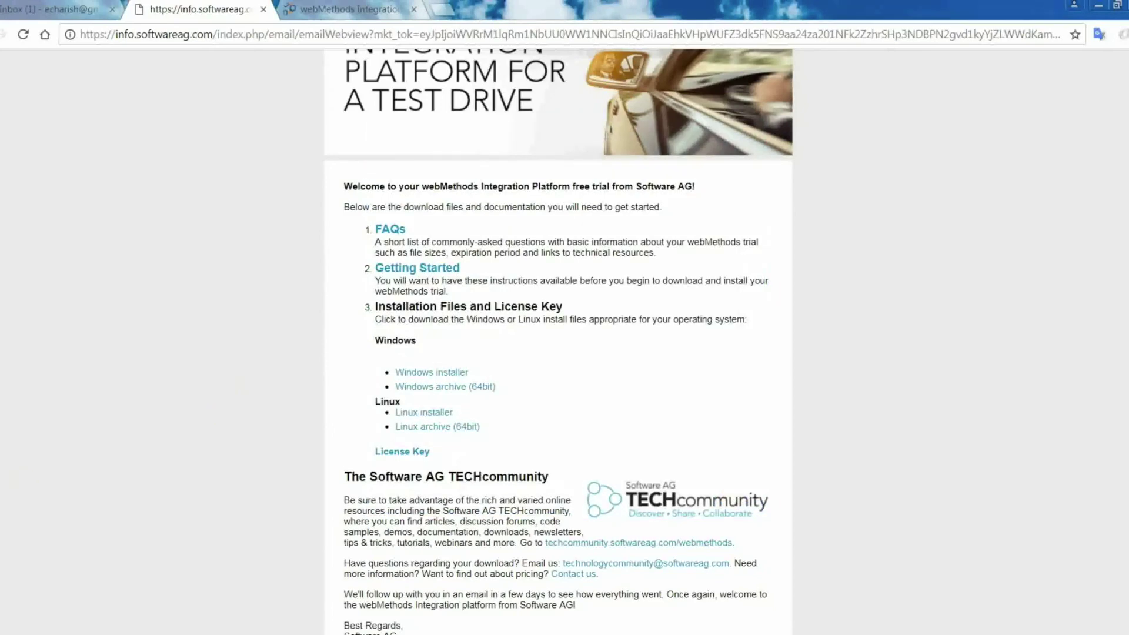
{"action": "key", "text": "super"}
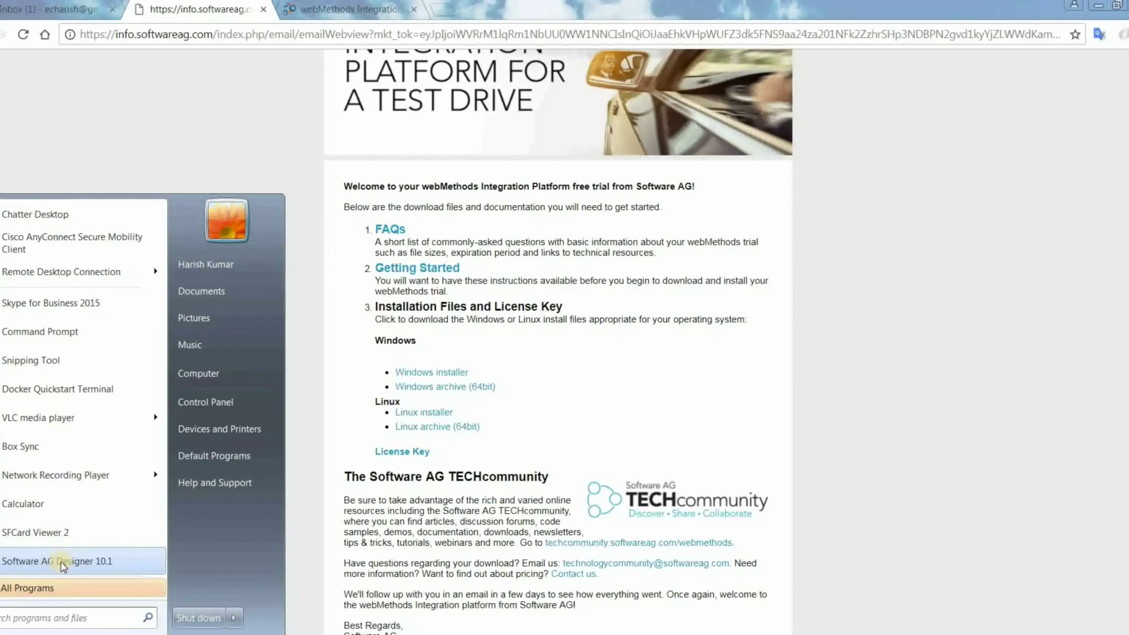
{"action": "left_click", "coordinate": [61, 562]}
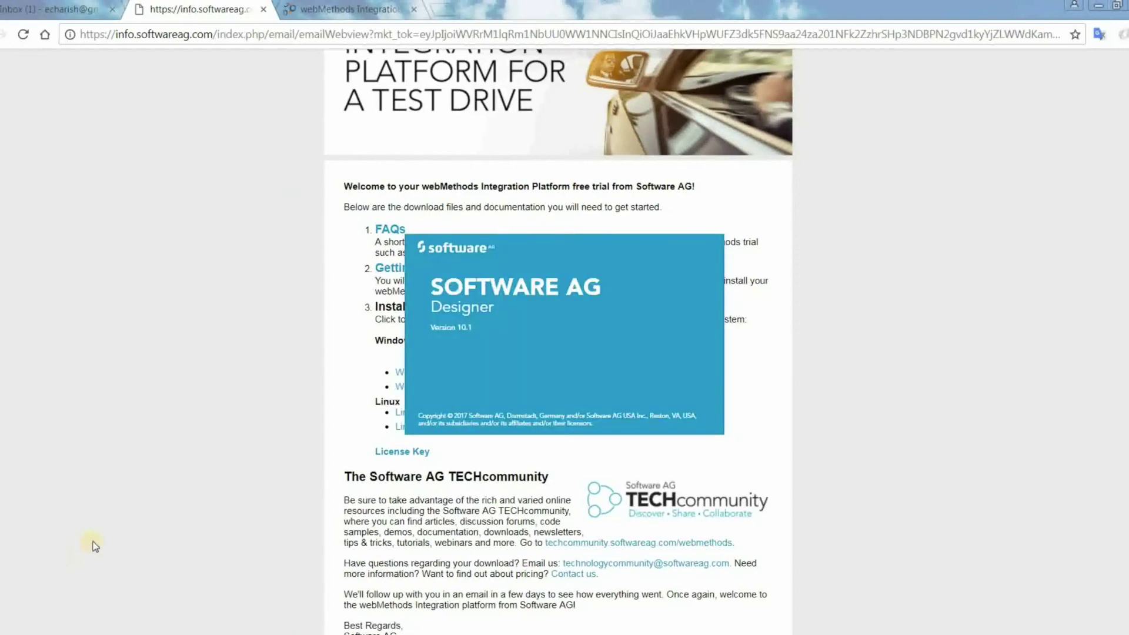